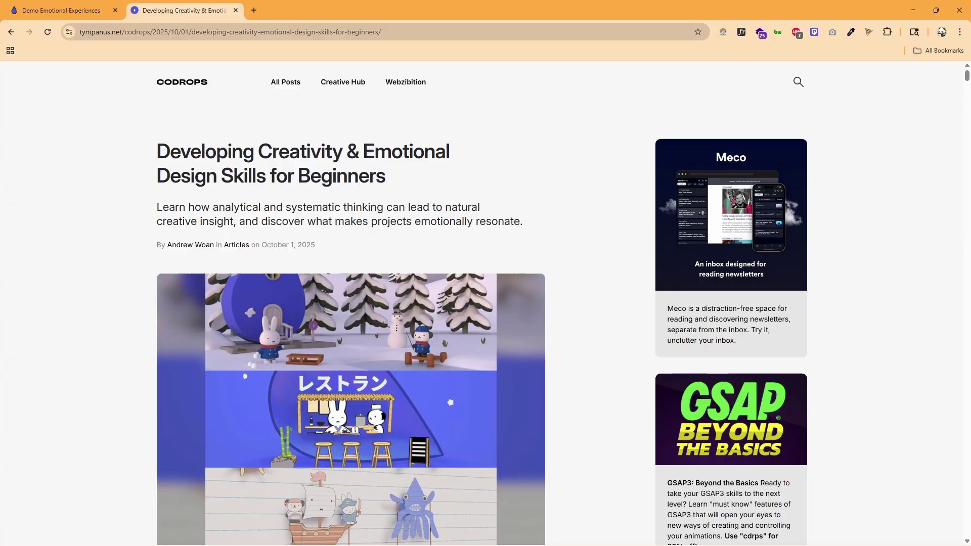
# Open the Demo Emotional Experiences site and interact with its snowy 3D scene
pyautogui.click(82, 11)
pyautogui.click(172, 11)
pyautogui.click(86, 15)
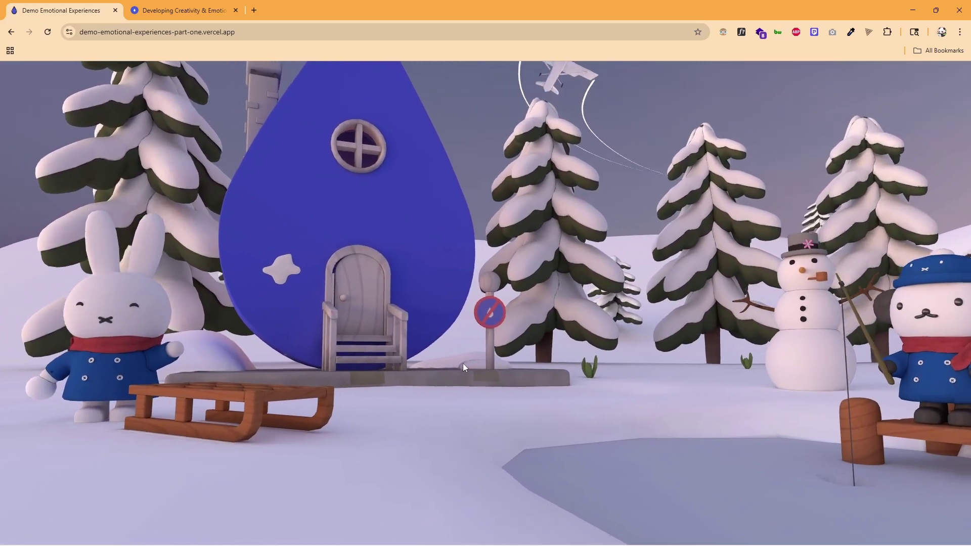
pyautogui.click(464, 365)
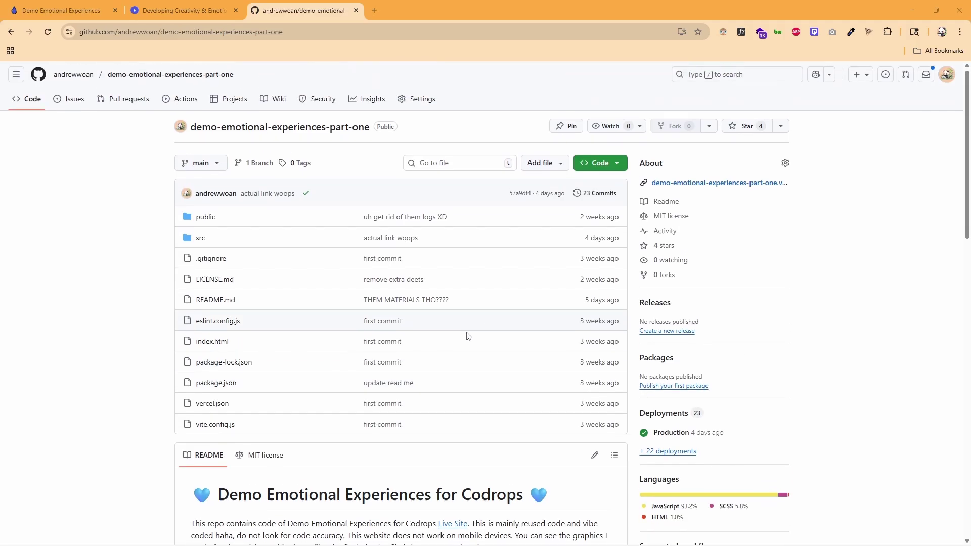
# Look through the demo-emotional-experiences-part-one repository's file list and README
pyautogui.scroll(-2, 468, 336)
pyautogui.scroll(-2, 335, 334)
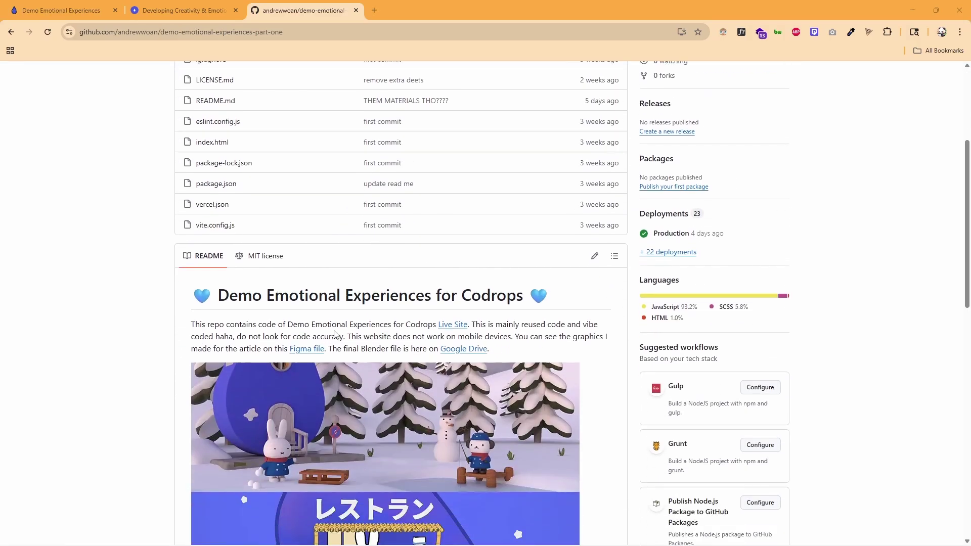
pyautogui.scroll(4, 349, 348)
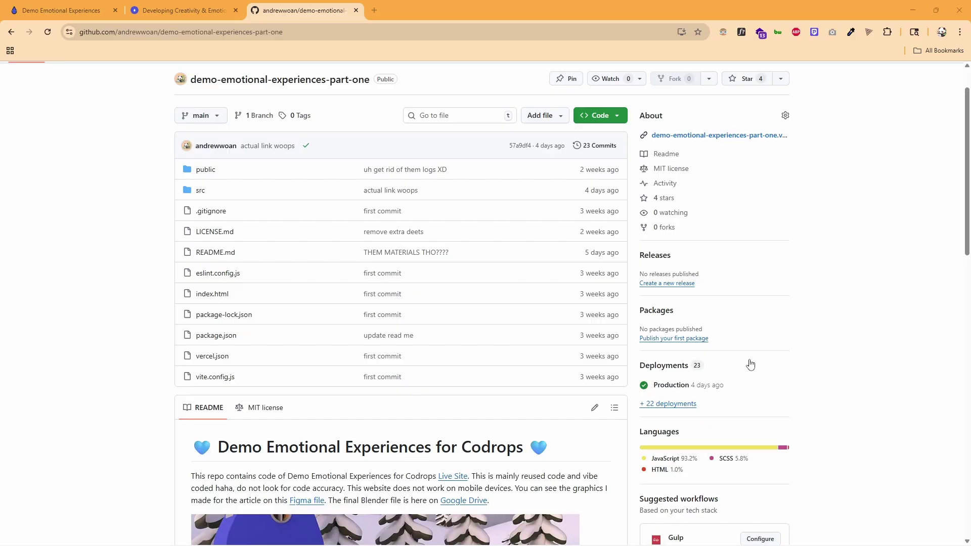
pyautogui.scroll(-1, 751, 365)
pyautogui.scroll(2, 630, 273)
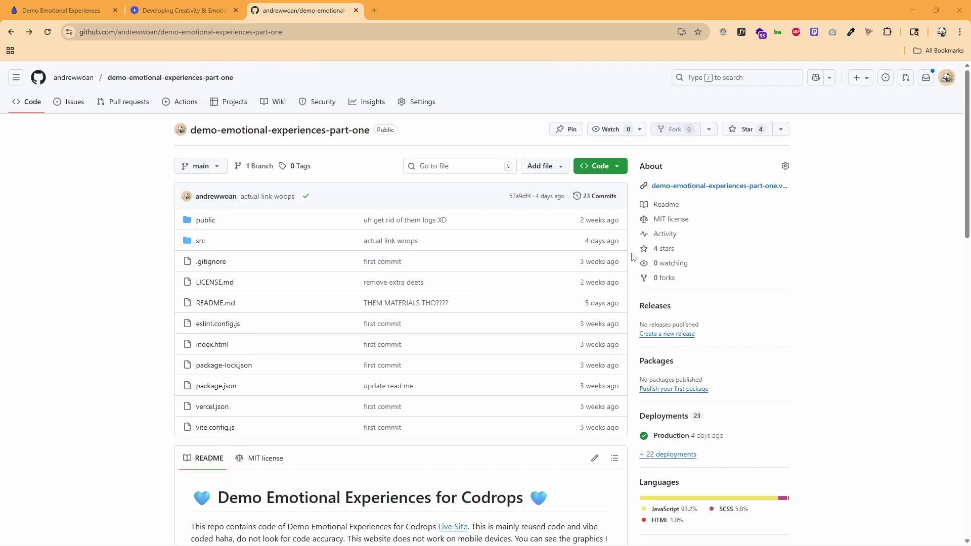
pyautogui.scroll(-3, 601, 208)
pyautogui.scroll(3, 599, 204)
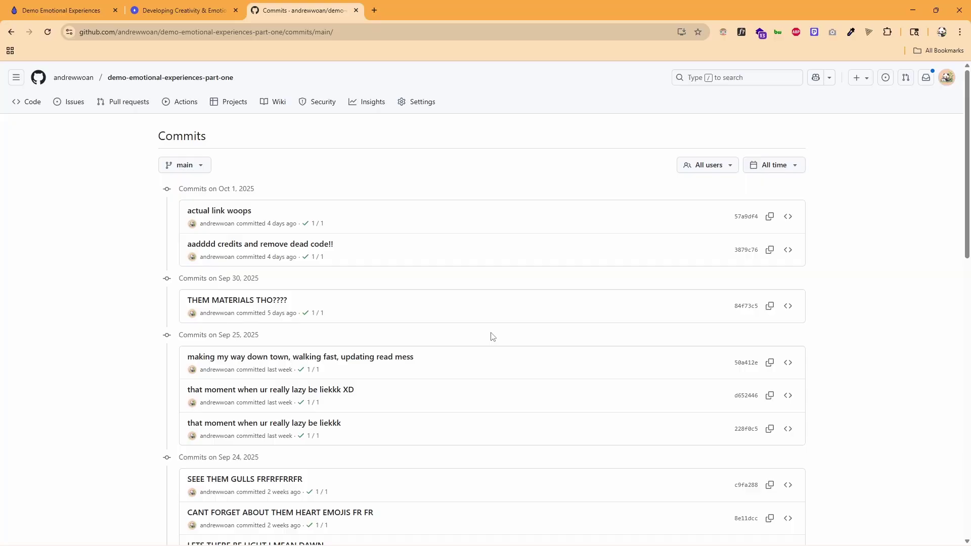
# Review the repository's commit history down to the first commit and return to the repository's main page
pyautogui.scroll(-7, 490, 336)
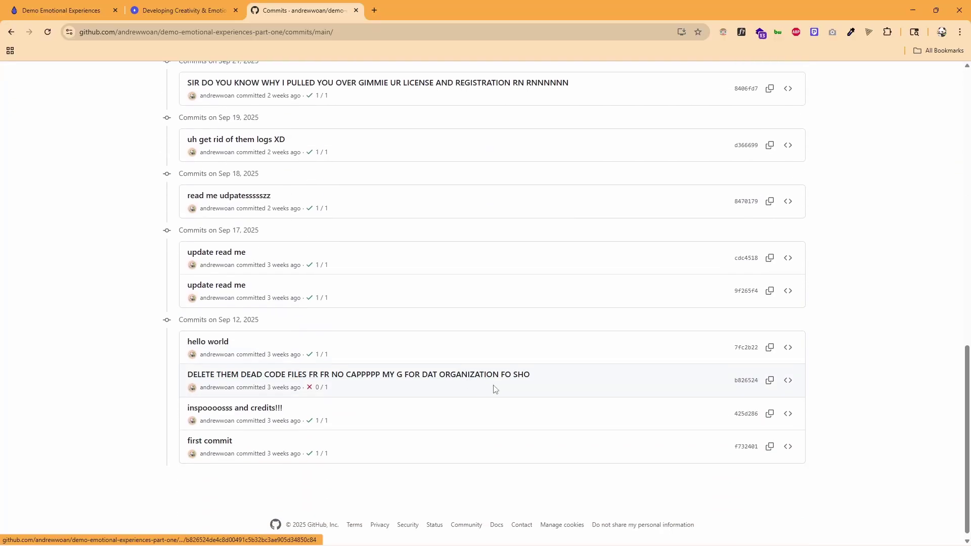
pyautogui.scroll(5, 495, 389)
pyautogui.scroll(5, 500, 393)
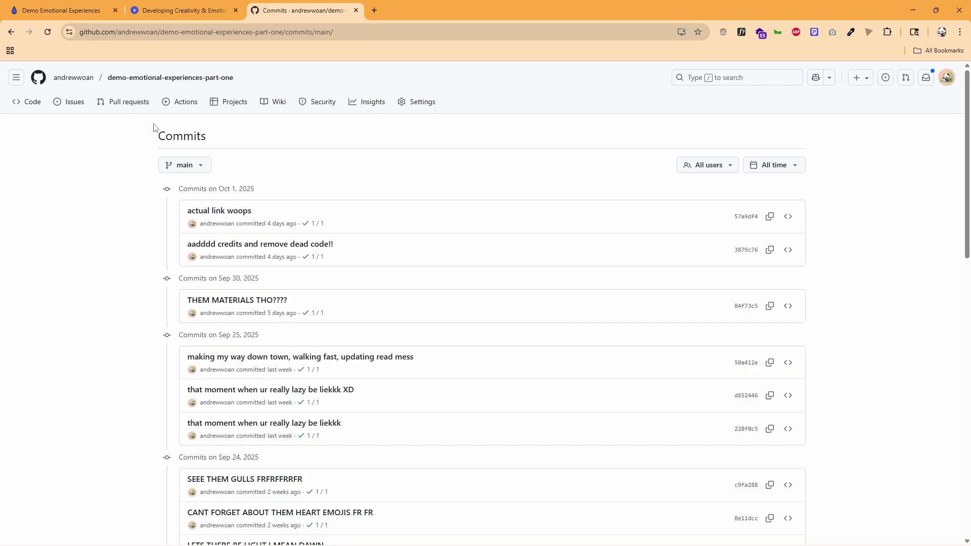
pyautogui.click(163, 79)
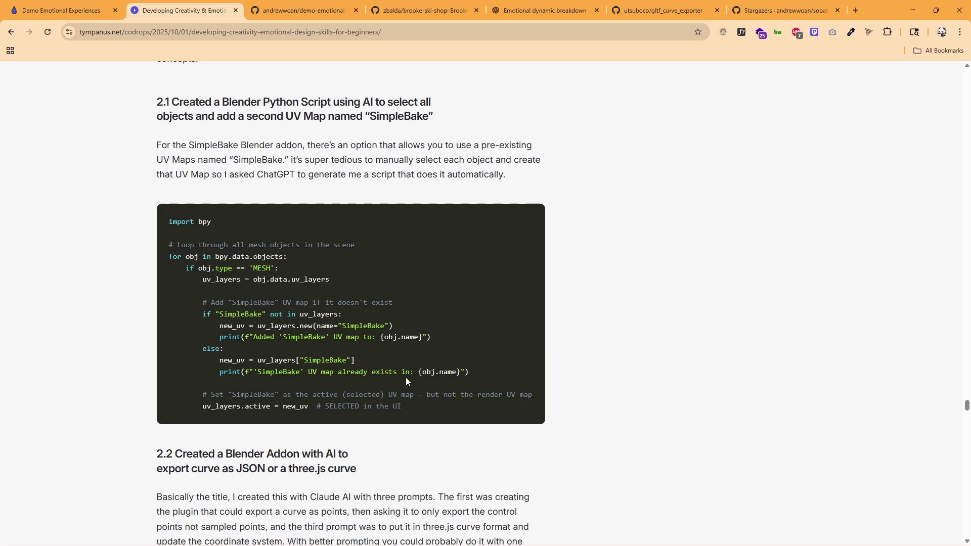
# Switch to Blender and check the existing UV maps of the two cubes, leaving the cube at the origin selected
pyautogui.hotkey('alt', 'Tab')
pyautogui.click(407, 306)
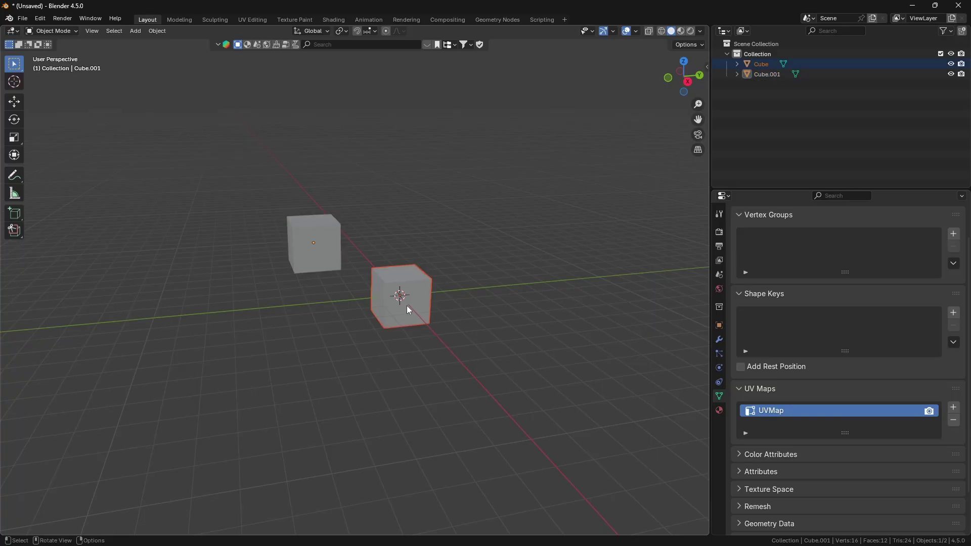
pyautogui.hotkey('ctrl', 'z')
pyautogui.click(403, 316)
pyautogui.hotkey('ctrl', 'z')
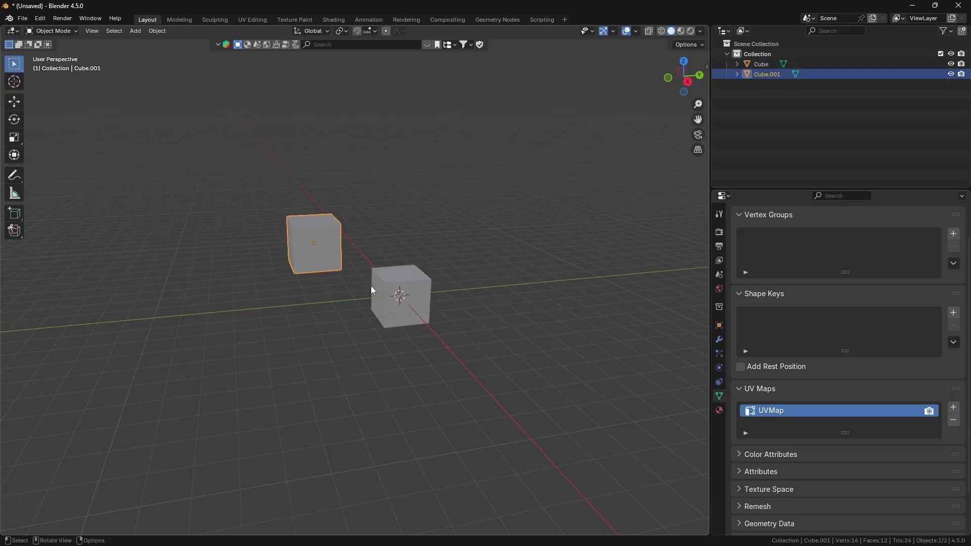
pyautogui.hotkey('ctrl', 'shift', 'z')
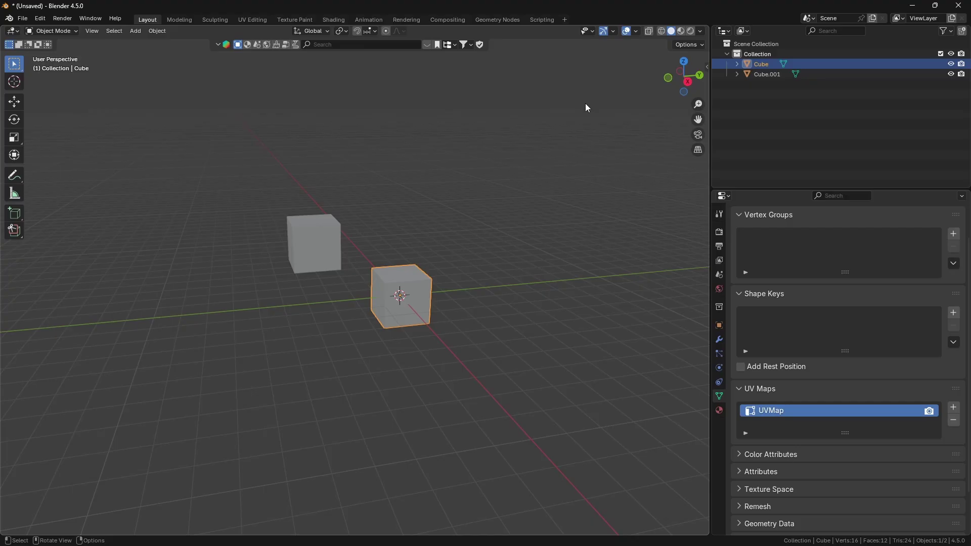
# Copy the article's SimpleBake UV map script and paste it into Blender's text editor
pyautogui.click(539, 20)
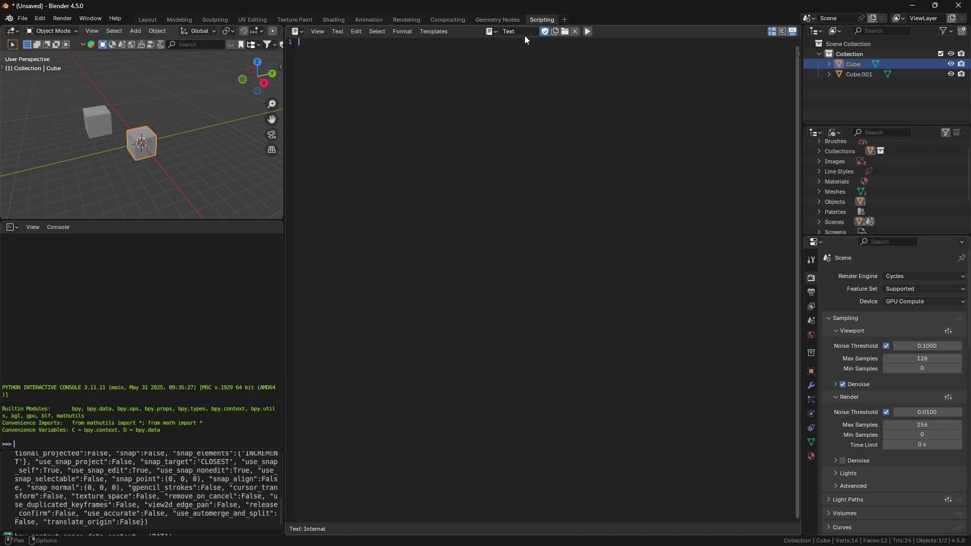
pyautogui.hotkey('alt', 'Tab')
pyautogui.moveTo(409, 409); pyautogui.dragTo(162, 227)
pyautogui.hotkey('ctrl', 'c')
pyautogui.hotkey('alt', 'Tab')
pyautogui.hotkey('ctrl', 'v')
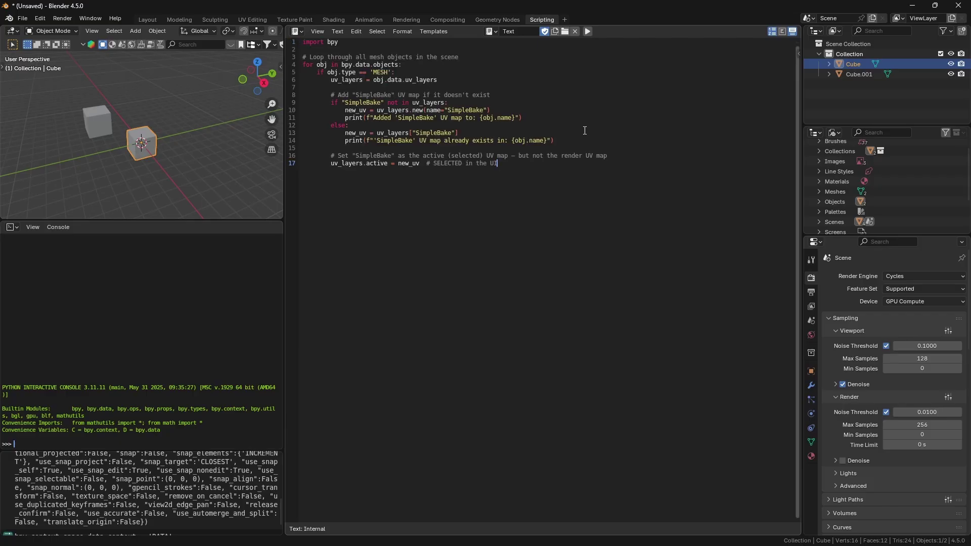
# Run the SimpleBake script and check the UV maps on both cubes in the Layout workspace
pyautogui.click(588, 32)
pyautogui.click(149, 20)
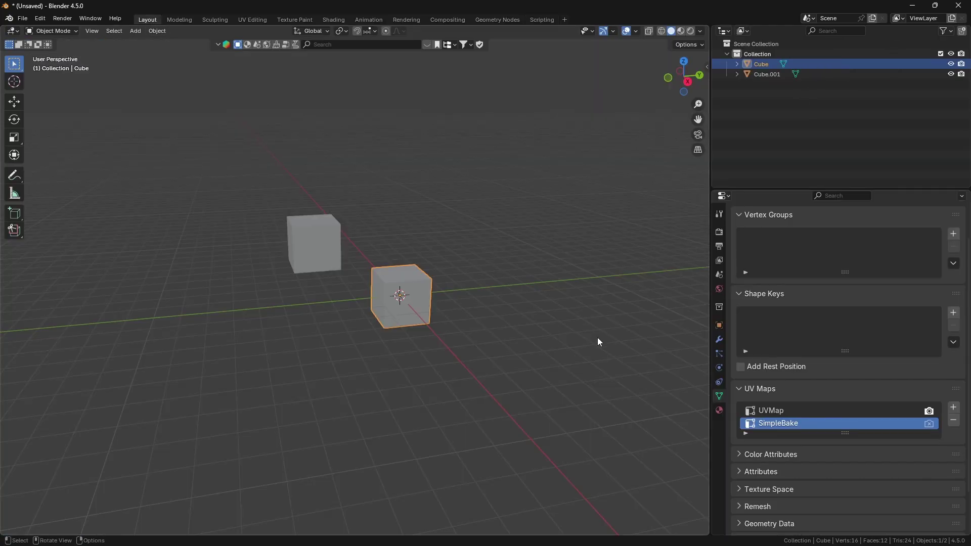
pyautogui.click(316, 260)
pyautogui.click(386, 291)
# Select both cubes and unwrap all their faces with Smart UV Project, returning to Object Mode
pyautogui.click(314, 253)
pyautogui.keyDown('shift'); pyautogui.click(374, 299); pyautogui.keyUp('shift')
pyautogui.press('Tab')
pyautogui.press('u')
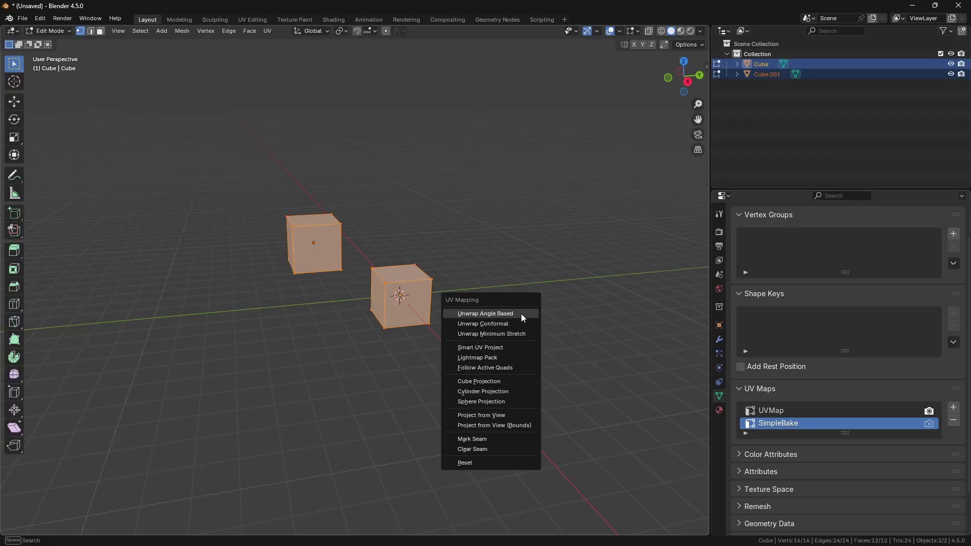
pyautogui.click(522, 350)
pyautogui.click(496, 446)
pyautogui.press('Tab')
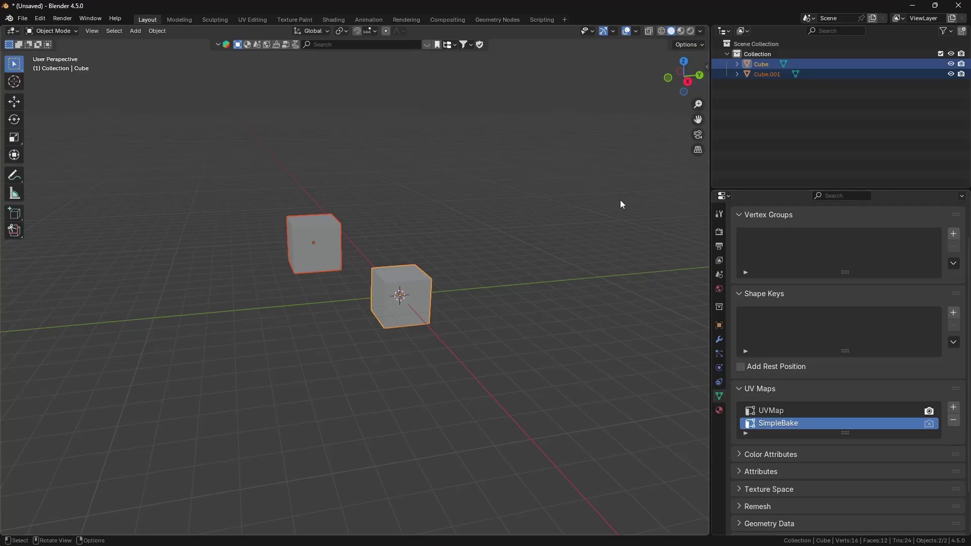
# Review the script in the Scripting workspace and read the article's section 2.2 on the curve-export addon
pyautogui.click(531, 20)
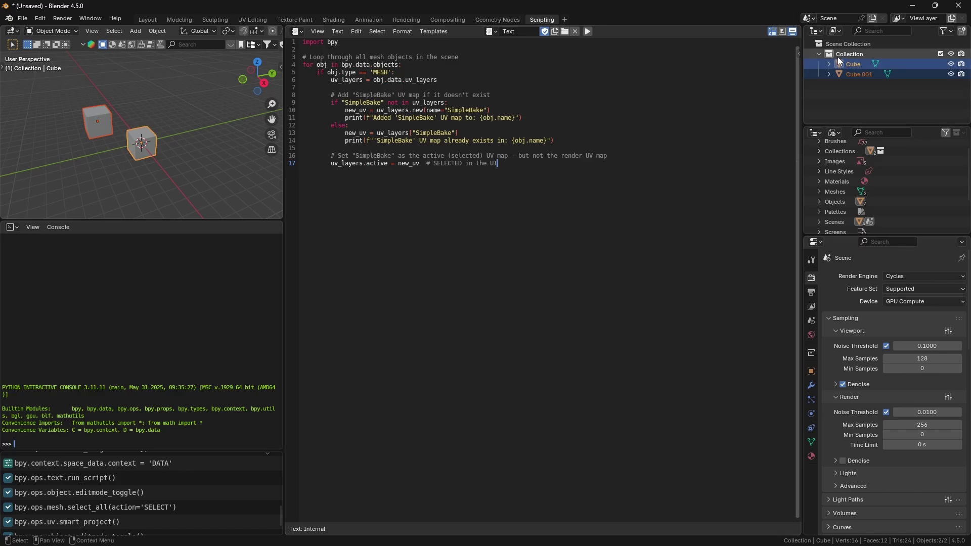
pyautogui.click(811, 103)
pyautogui.click(148, 19)
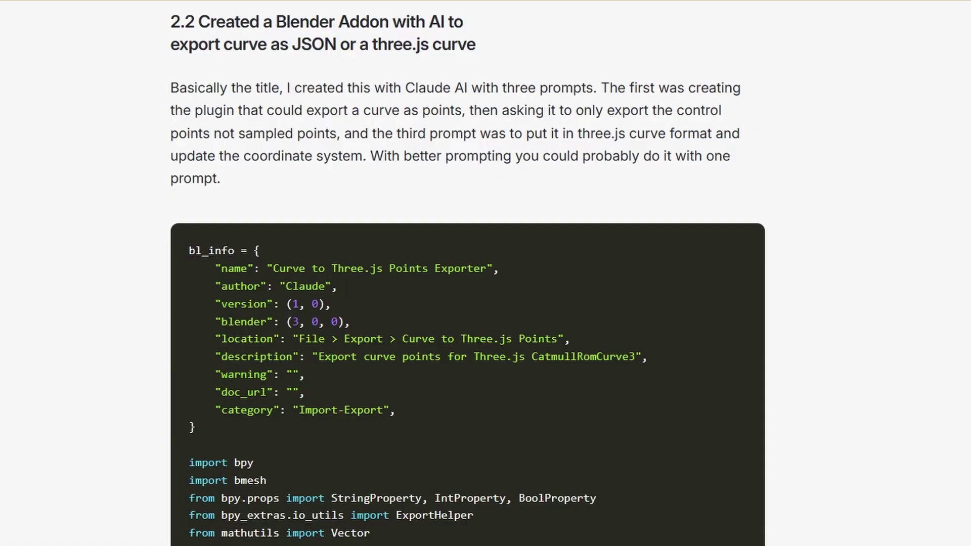
pyautogui.scroll(-1, 485, 273)
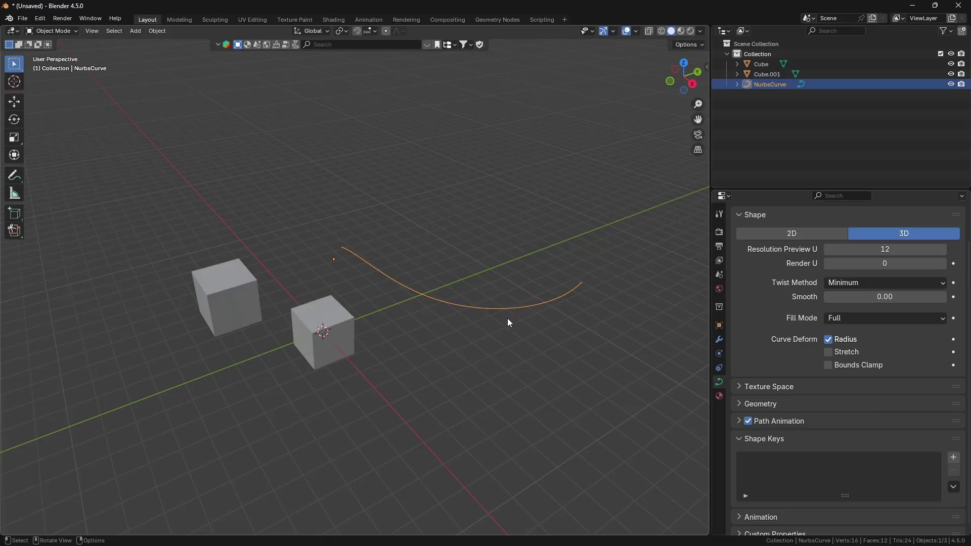
# Start a Curve to Three.js Points export of the NURBS curve, trying Sampled Points before choosing Control Points as the source
pyautogui.click(23, 18)
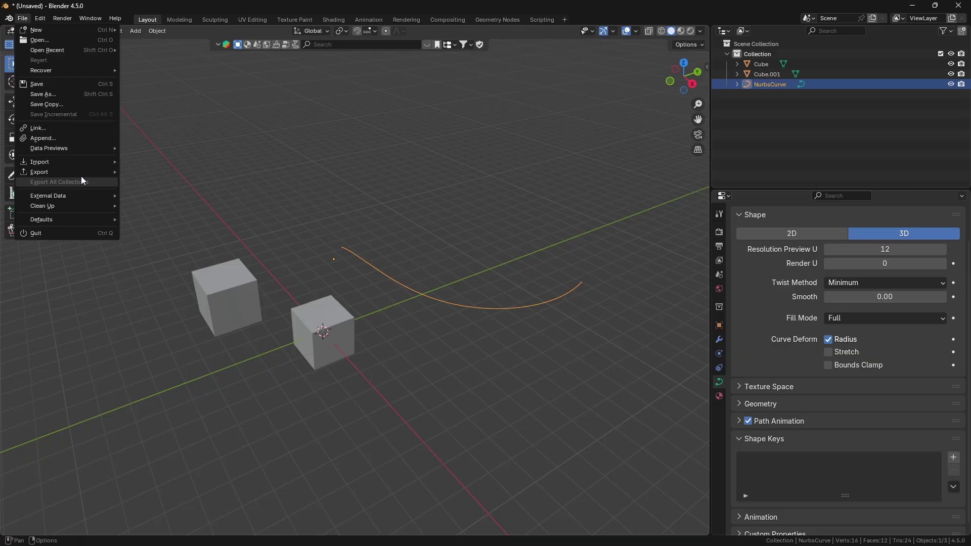
pyautogui.moveTo(85, 176)
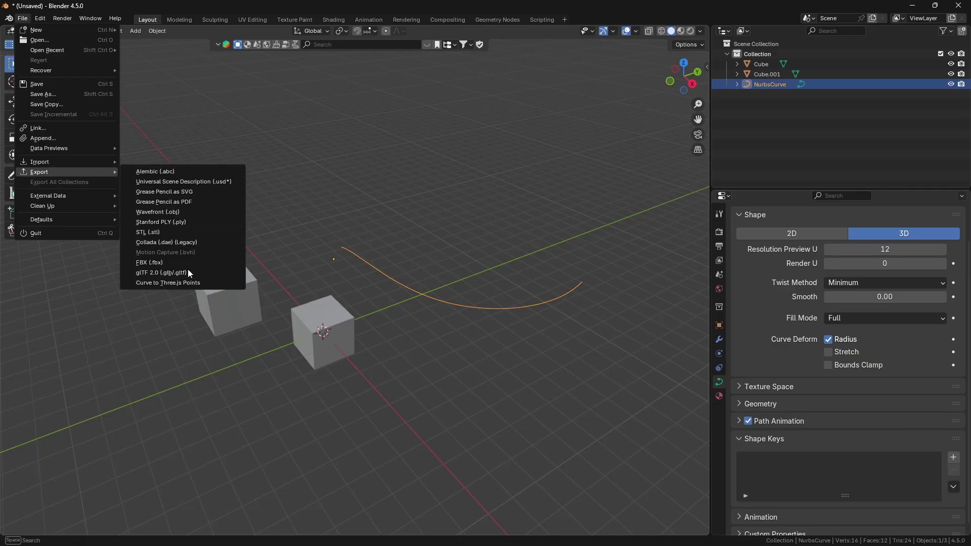
pyautogui.click(183, 284)
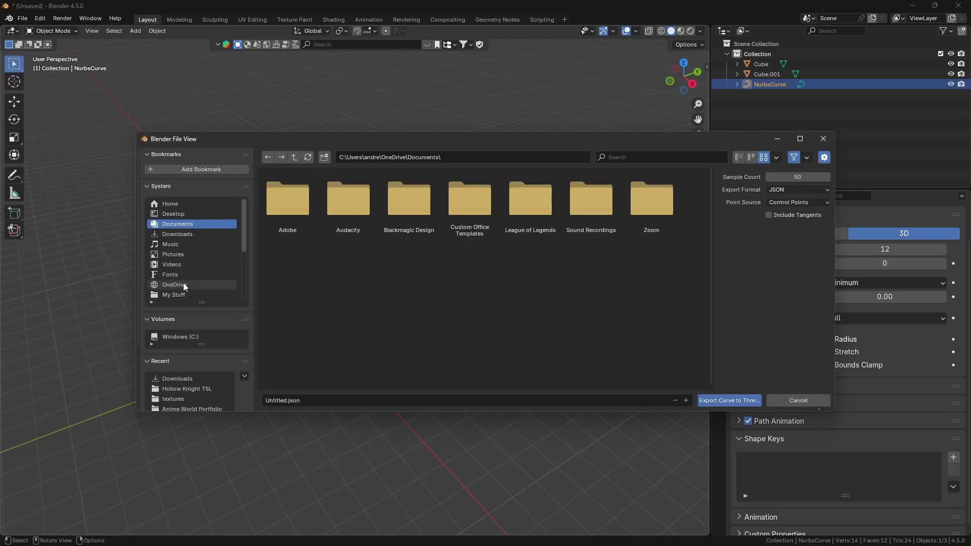
pyautogui.click(791, 202)
pyautogui.click(784, 227)
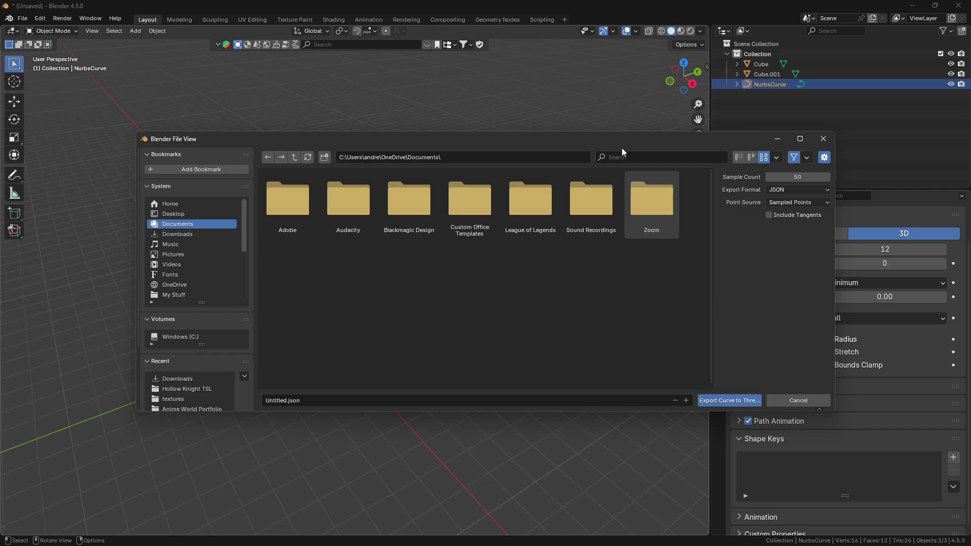
pyautogui.moveTo(623, 139); pyautogui.dragTo(567, 335)
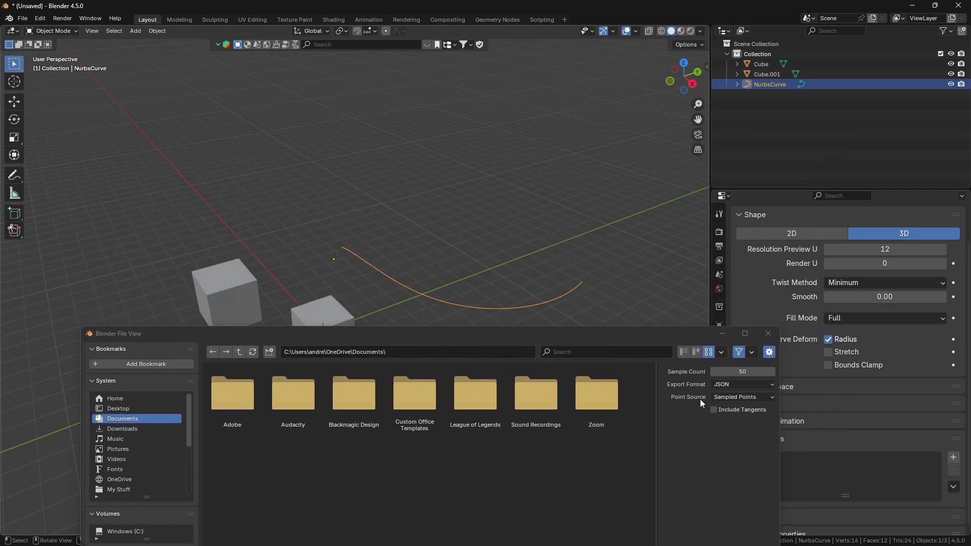
pyautogui.click(735, 396)
pyautogui.click(739, 405)
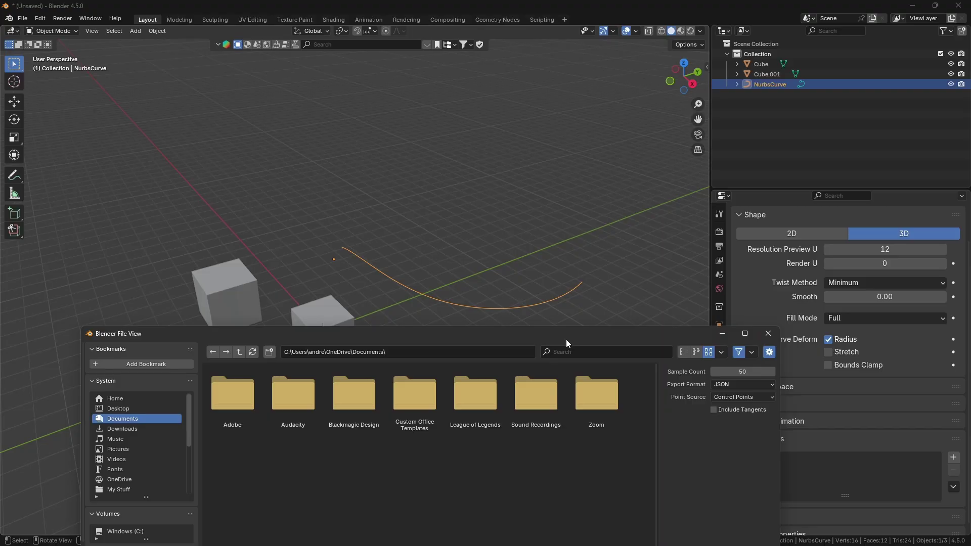
# Set the export format to JavaScript and export the curve
pyautogui.moveTo(566, 336); pyautogui.dragTo(551, 242)
pyautogui.click(715, 291)
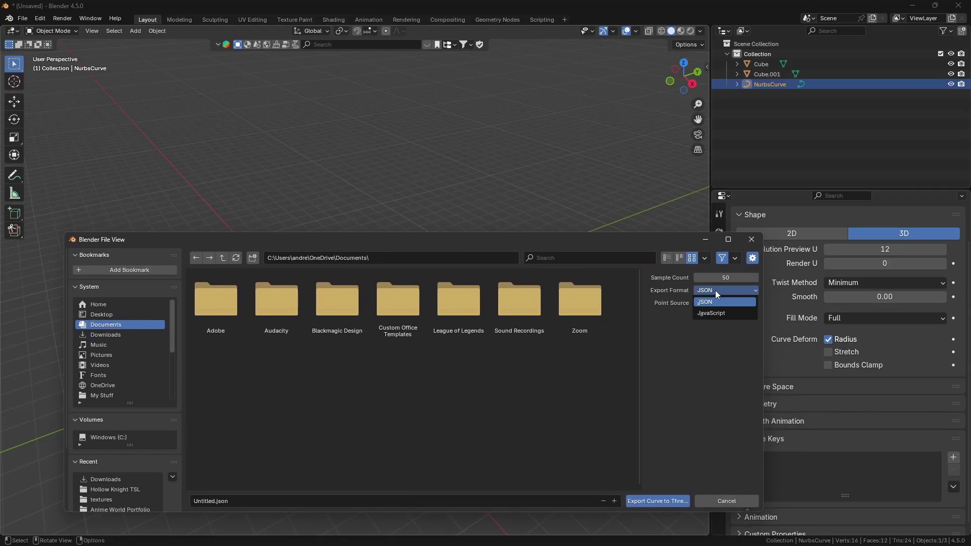
pyautogui.click(718, 313)
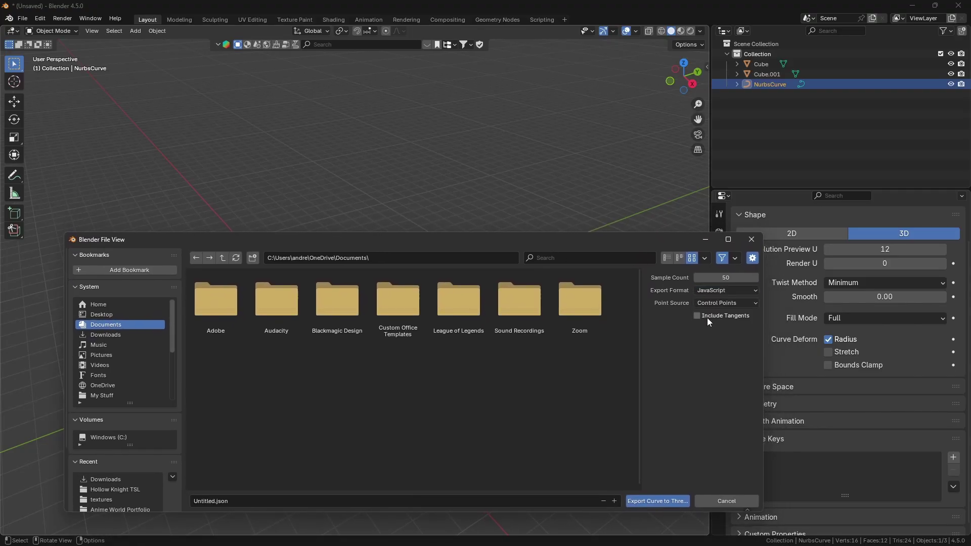
pyautogui.press('Return')
# Try to move one of the NURBS curve's control points in Edit Mode, cancel it and return to Object Mode
pyautogui.hotkey('ctrl', 'Tab')
pyautogui.click(524, 324)
pyautogui.moveTo(655, 341); pyautogui.dragTo(598, 326, button='middle')
pyautogui.press('g')
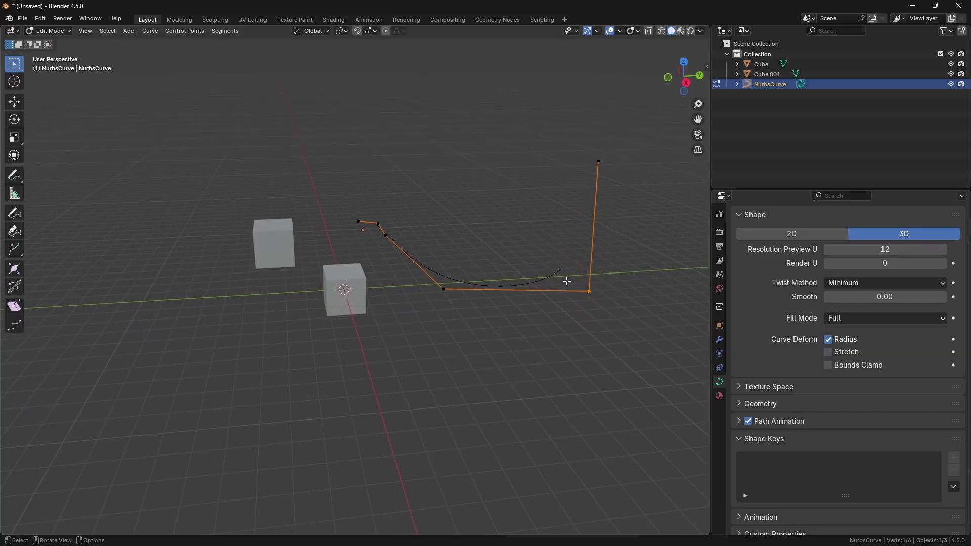
pyautogui.press('Escape')
pyautogui.press('Tab')
pyautogui.moveTo(421, 354); pyautogui.dragTo(430, 350, button='middle')
# Switch to the code editor and highlight the THREE.Vector3 lines of curvePoints in Untitled.js
pyautogui.hotkey('alt', 'Tab')
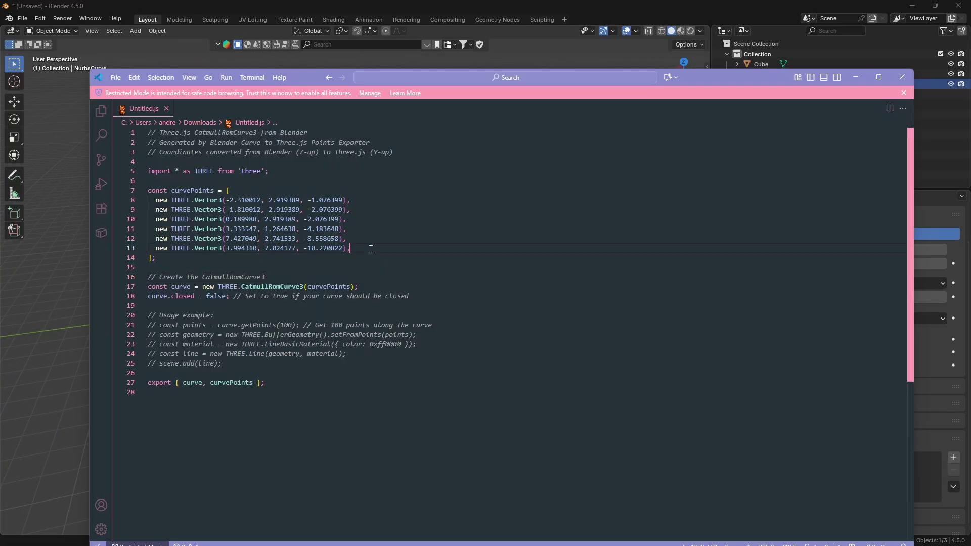
pyautogui.moveTo(371, 249); pyautogui.dragTo(148, 200)
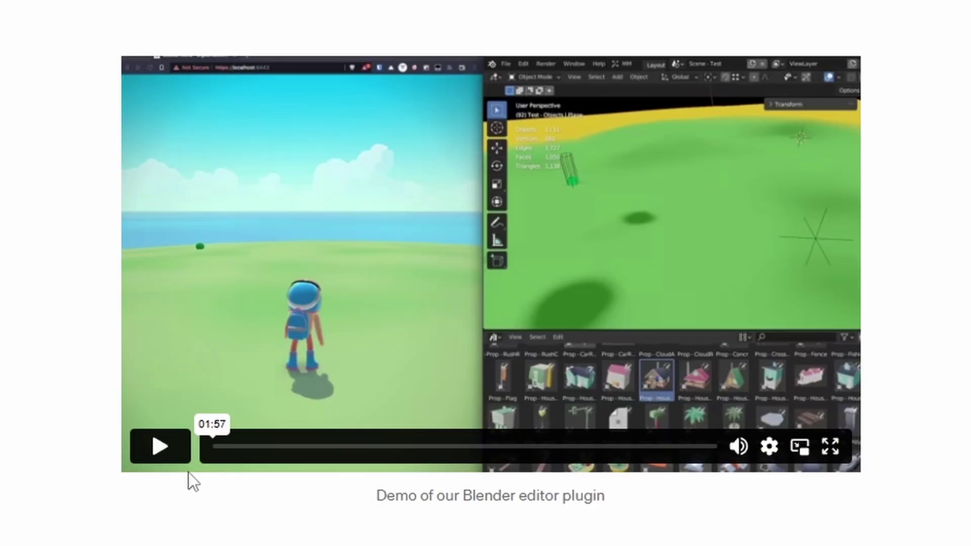
# Play the Blender editor plugin demo video, skipping ahead, and switch to the three-blender repository page
pyautogui.click(185, 463)
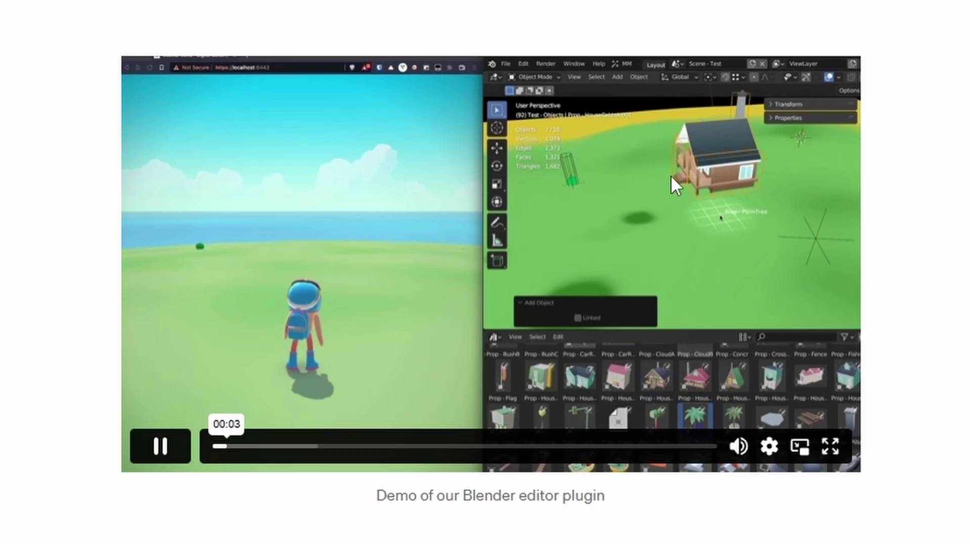
pyautogui.click(256, 453)
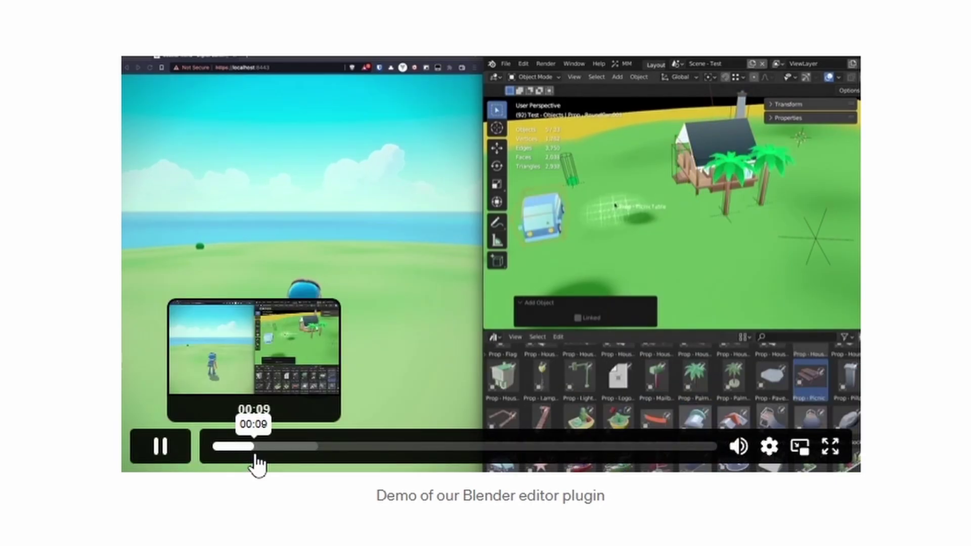
pyautogui.click(282, 452)
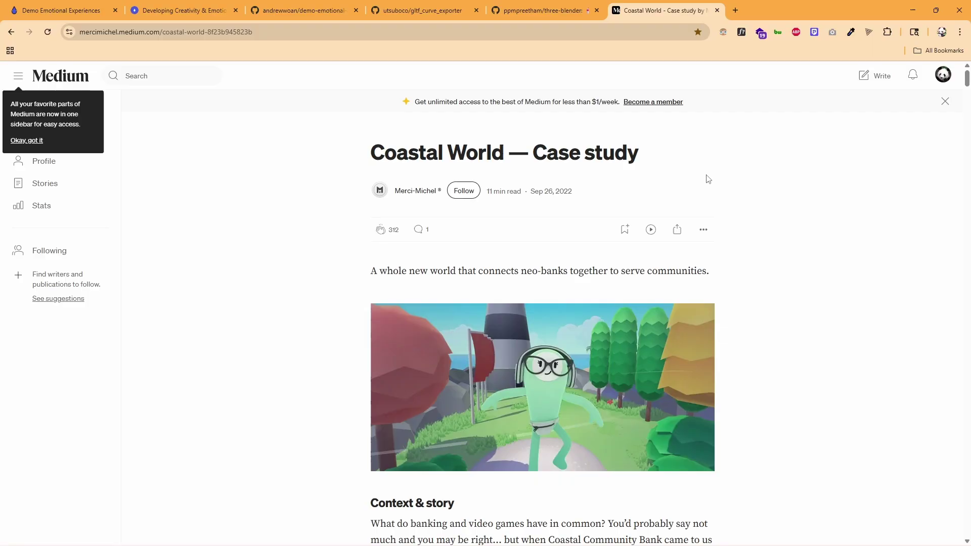
pyautogui.hotkey('ctrl', 'shift', 'Tab')
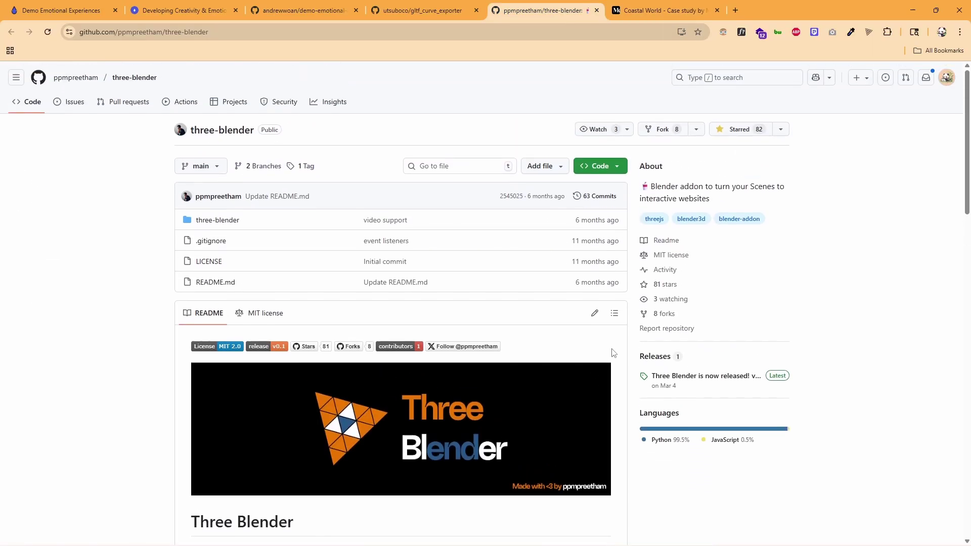
# Look through the three-blender repository page, including the README's demo video and the Three Blender introduction
pyautogui.scroll(-7, 618, 354)
pyautogui.scroll(-2, 618, 354)
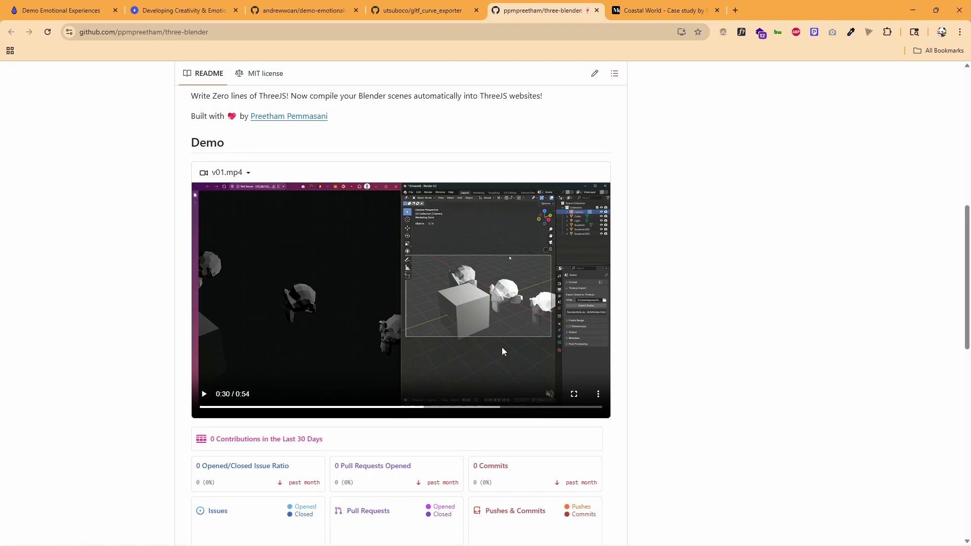
pyautogui.scroll(9, 502, 351)
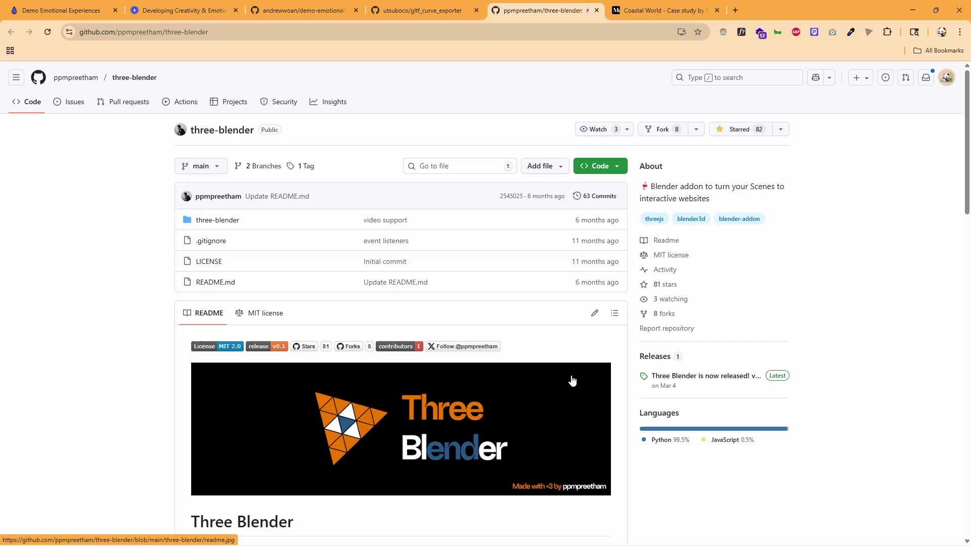
pyautogui.scroll(-1, 570, 379)
pyautogui.scroll(1, 567, 349)
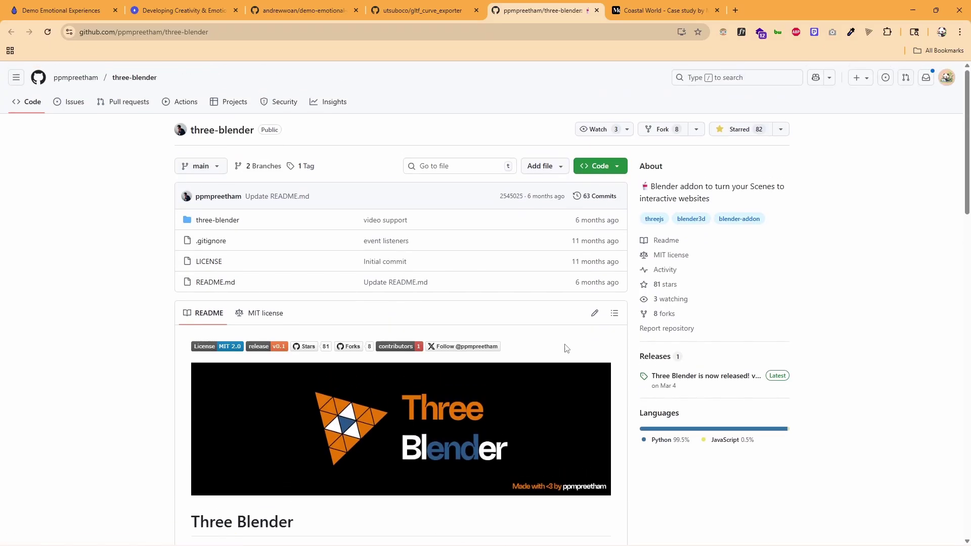
pyautogui.scroll(-2, 566, 349)
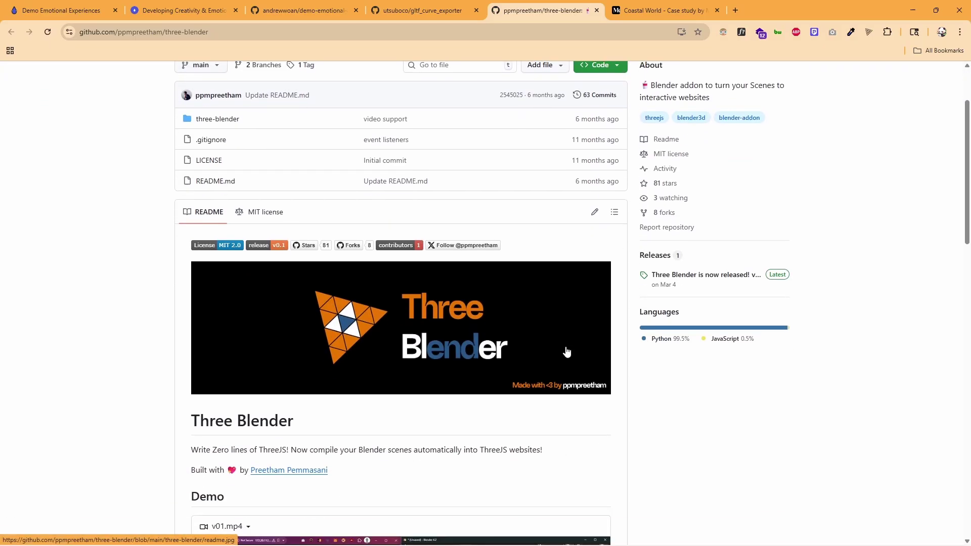
# Revisit the gltf_curve_exporter repository and the article's section 2.2, and close the Coastal World case study page
pyautogui.hotkey('ctrl', 'shift', 'Tab')
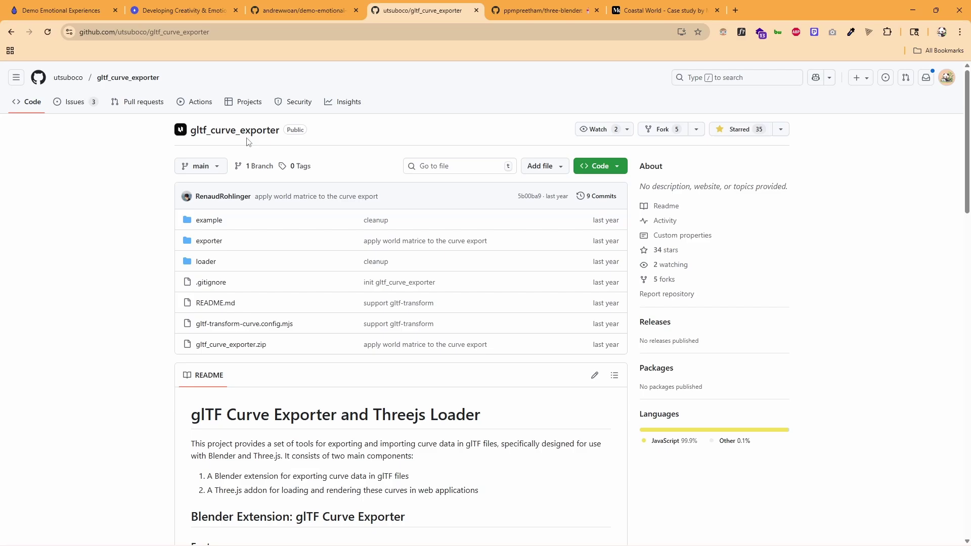
pyautogui.moveTo(70, 83)
pyautogui.click(182, 11)
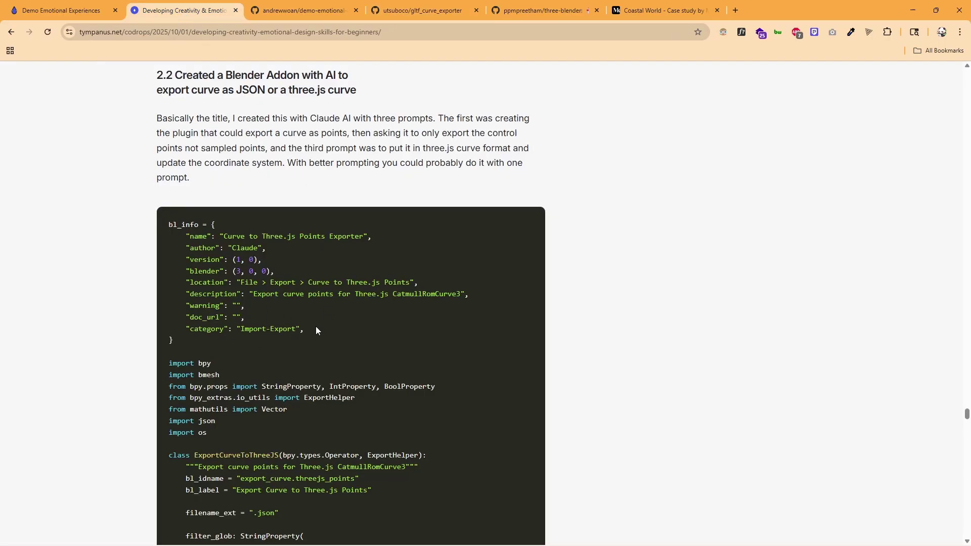
pyautogui.click(435, 12)
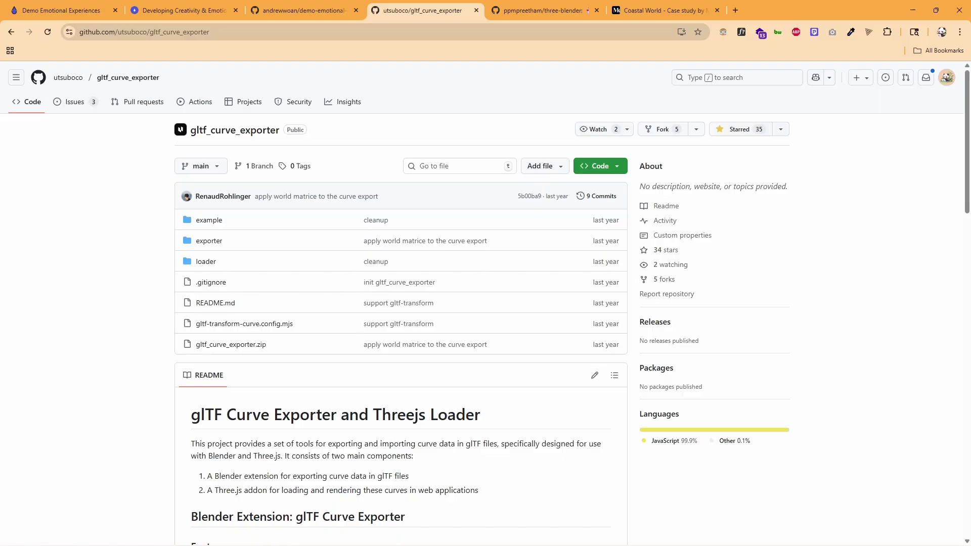
pyautogui.click(643, 12)
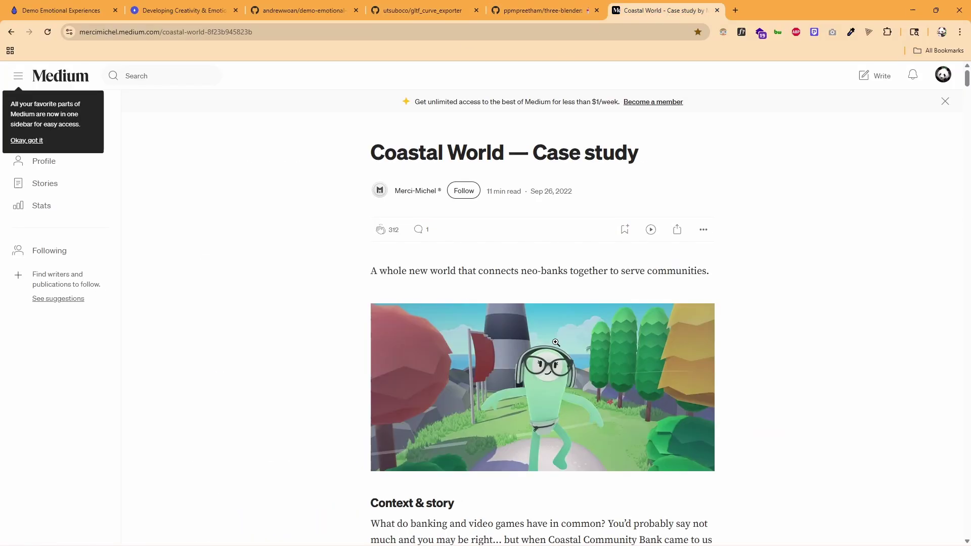
pyautogui.hotkey('ctrl', 'w')
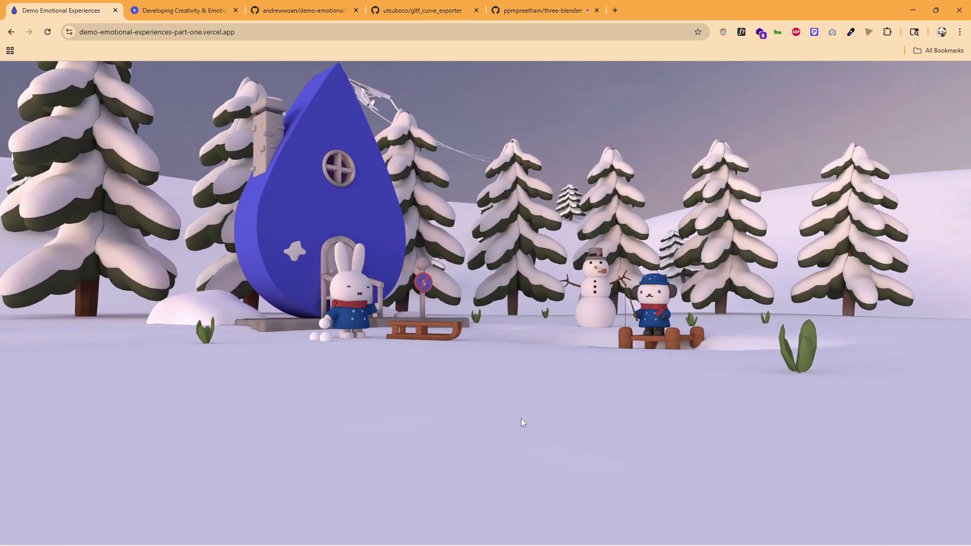
# Travel along the demo's camera path from the snow scene through the house door into the restaurant and back outside
pyautogui.scroll(-10, 531, 403)
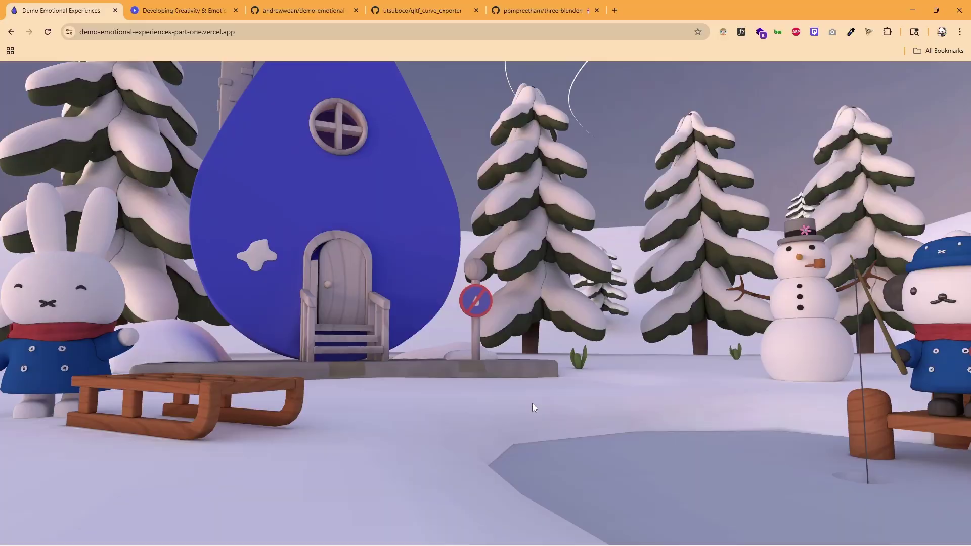
pyautogui.scroll(-5, 537, 409)
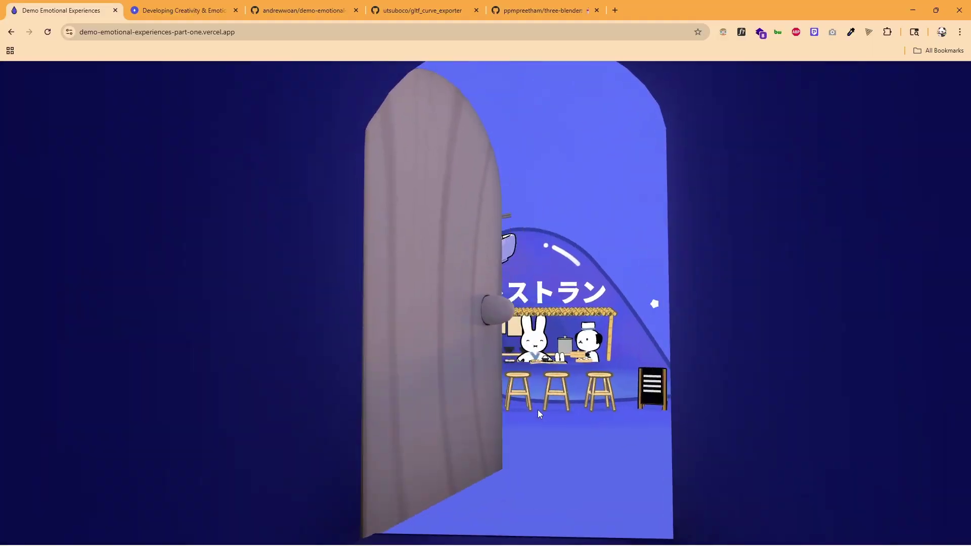
pyautogui.scroll(5, 542, 408)
pyautogui.scroll(10, 547, 418)
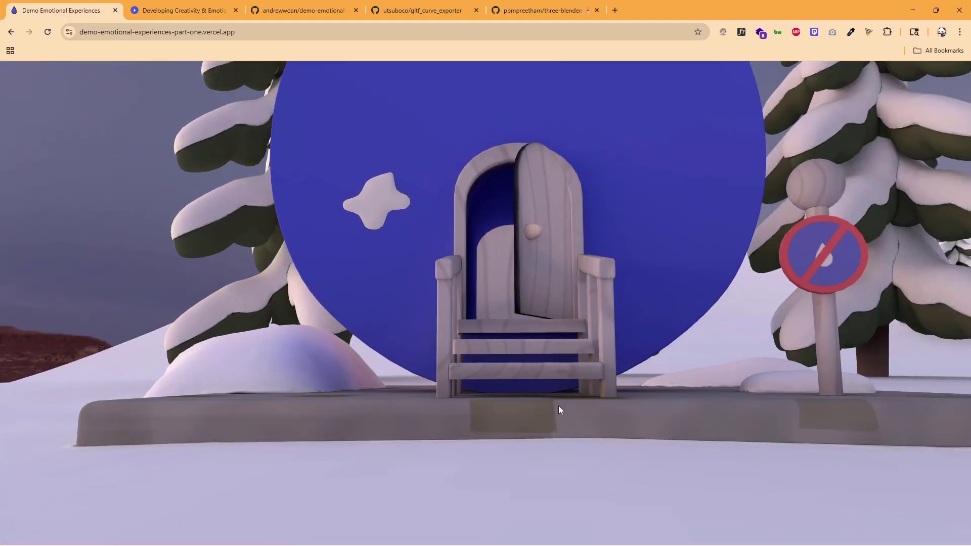
pyautogui.scroll(-5, 573, 420)
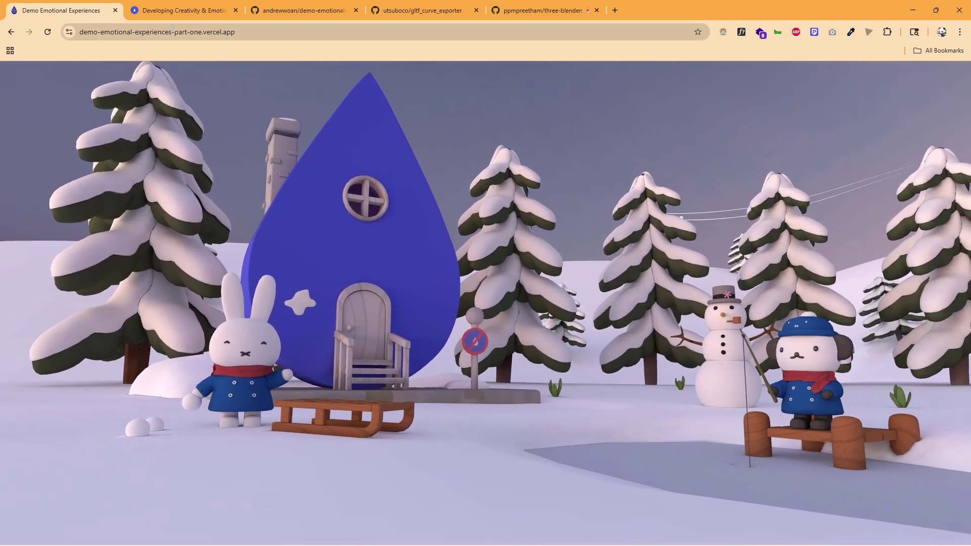
# Switch to Blender, restore the full layout from the maximized viewport, and exclude the First Scene collection from the view layer
pyautogui.click(173, 12)
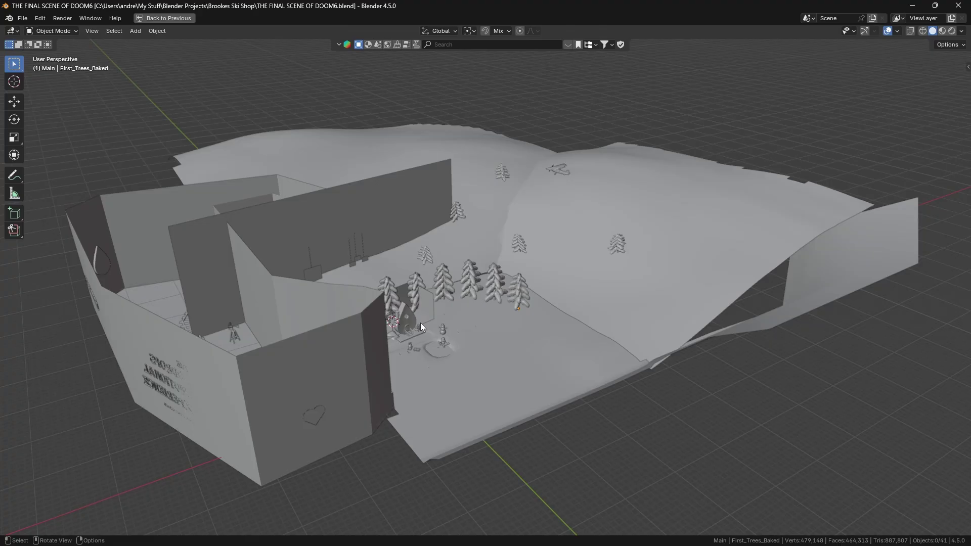
pyautogui.scroll(5, 420, 324)
pyautogui.moveTo(419, 323); pyautogui.dragTo(372, 333, button='middle')
pyautogui.hotkey('ctrl', 'space')
pyautogui.scroll(-3, 432, 321)
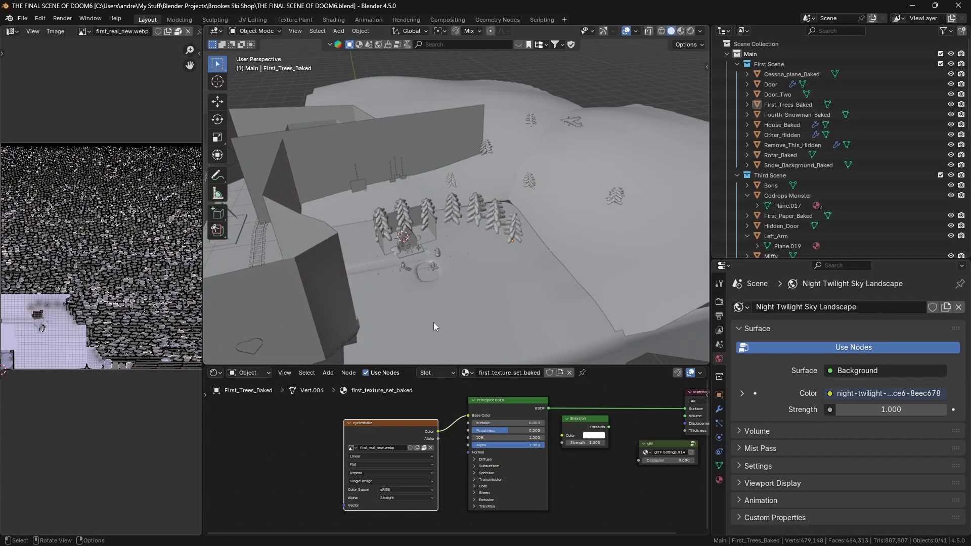
pyautogui.click(941, 64)
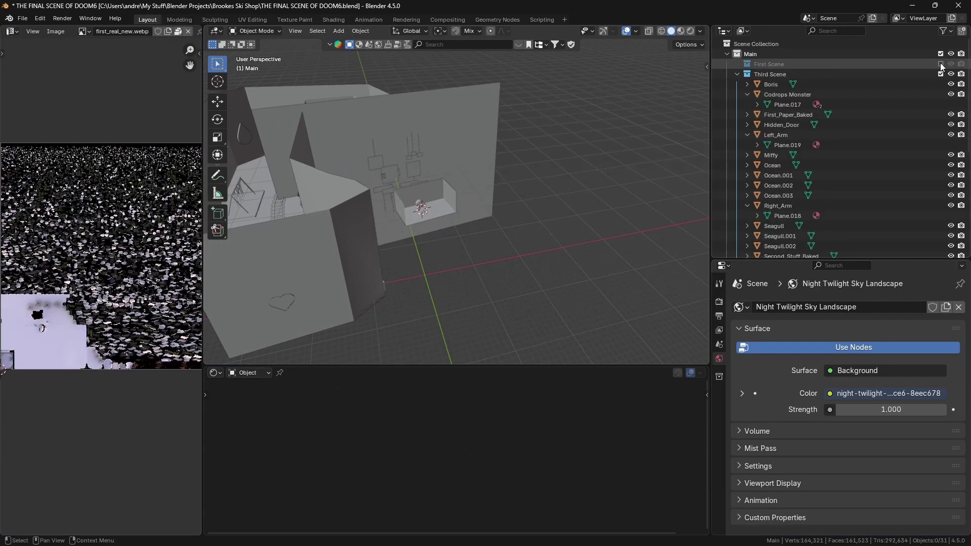
# Examine the restaurant model inside its room and toggle the Third Scene collection off and on
pyautogui.scroll(8, 420, 213)
pyautogui.scroll(4, 412, 189)
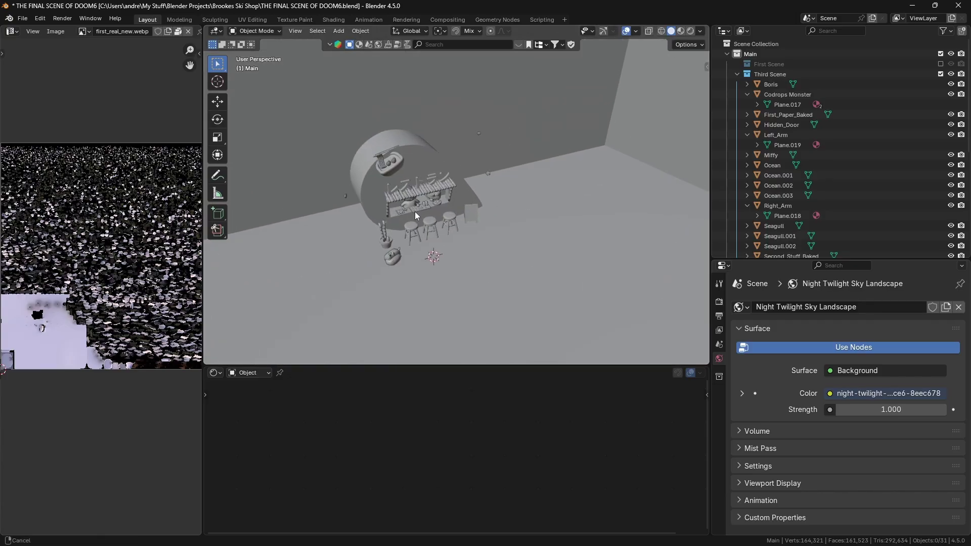
pyautogui.click(941, 74)
pyautogui.click(941, 74)
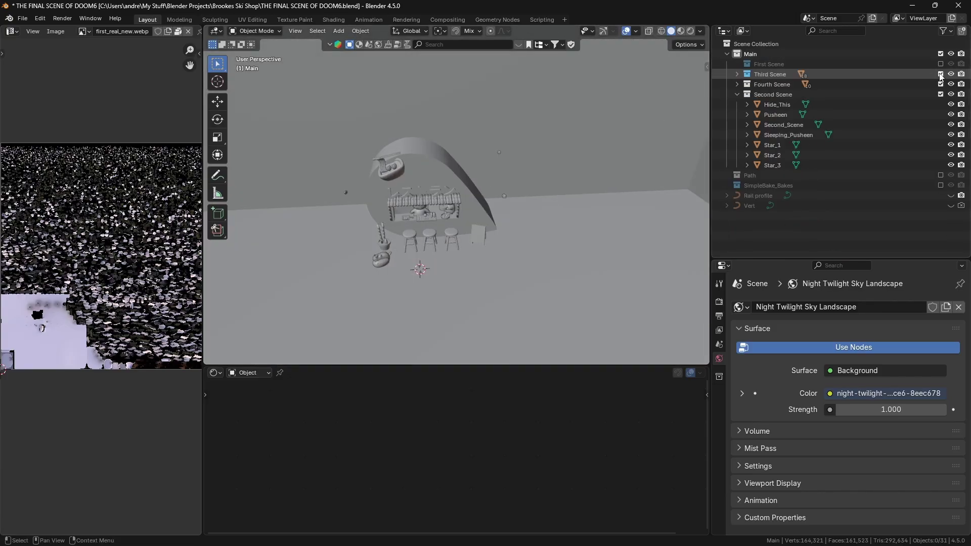
pyautogui.moveTo(505, 214); pyautogui.dragTo(415, 217, button='middle')
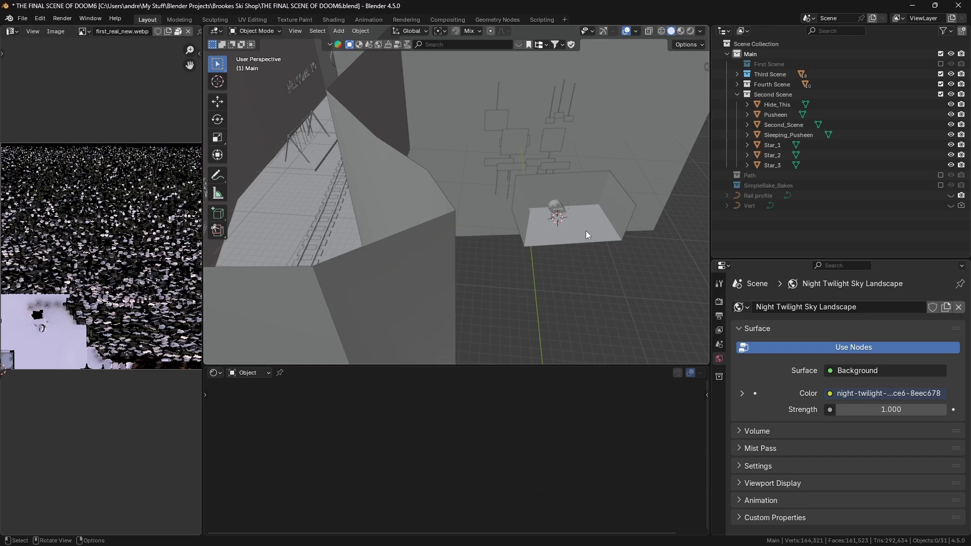
# Switch to the code editor, go to First.jsx, and highlight the showRange [0.3, 0.64] and the ConditionalMesh block around First_Trees_Baked
pyautogui.hotkey('alt', 'Tab')
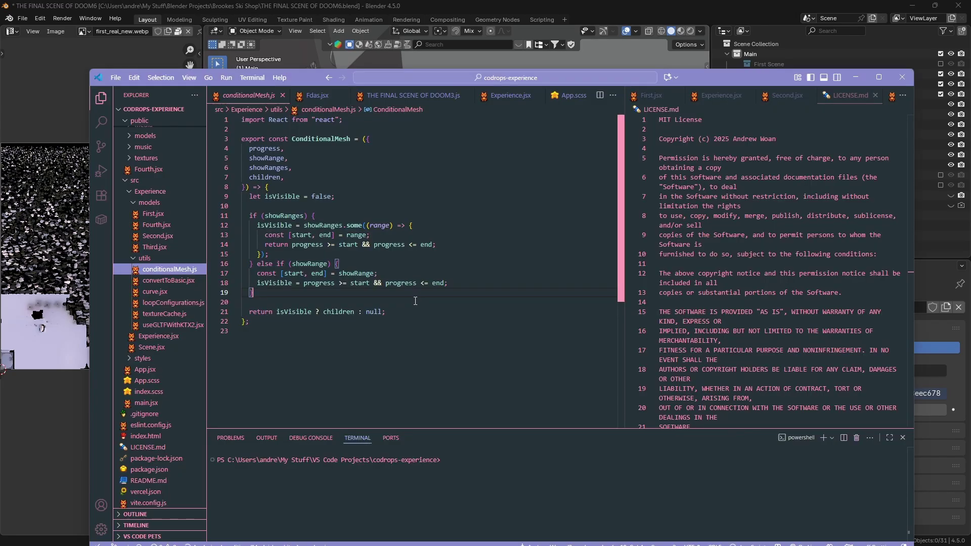
pyautogui.hotkey('alt', 'Left')
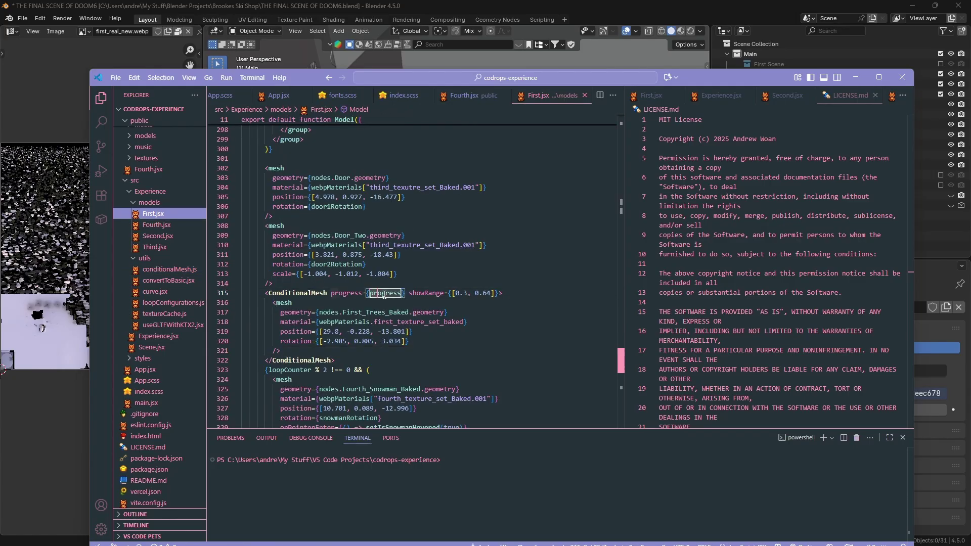
pyautogui.moveTo(452, 293); pyautogui.dragTo(495, 293)
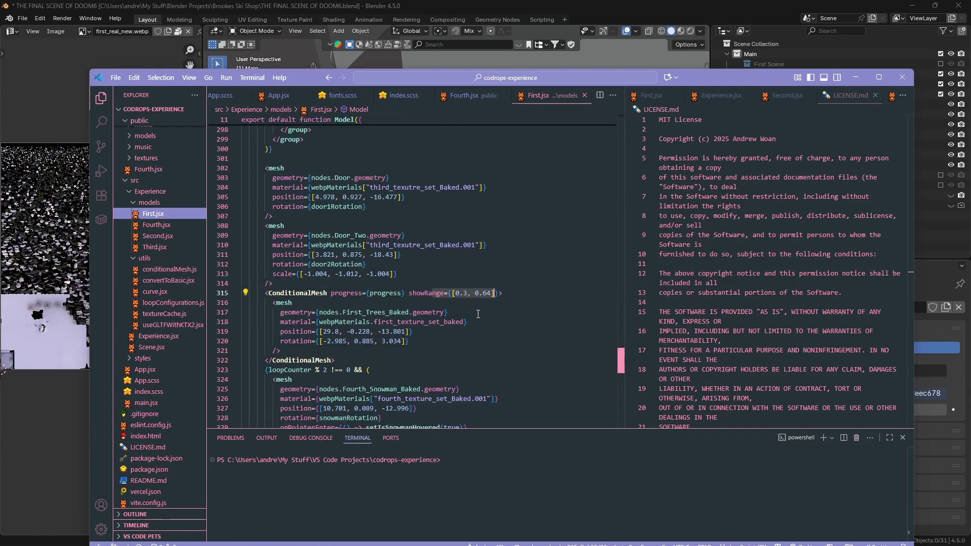
pyautogui.moveTo(335, 360); pyautogui.dragTo(256, 298)
# Return to Blender, toggle the Second Scene collection off and on, and inspect the restaurant room from several angles
pyautogui.hotkey('alt', 'Tab')
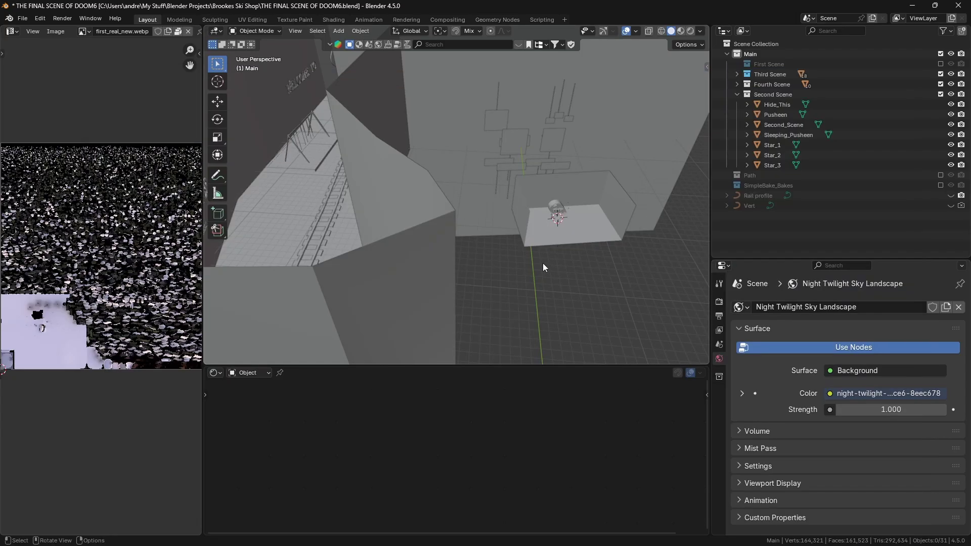
pyautogui.scroll(3, 606, 222)
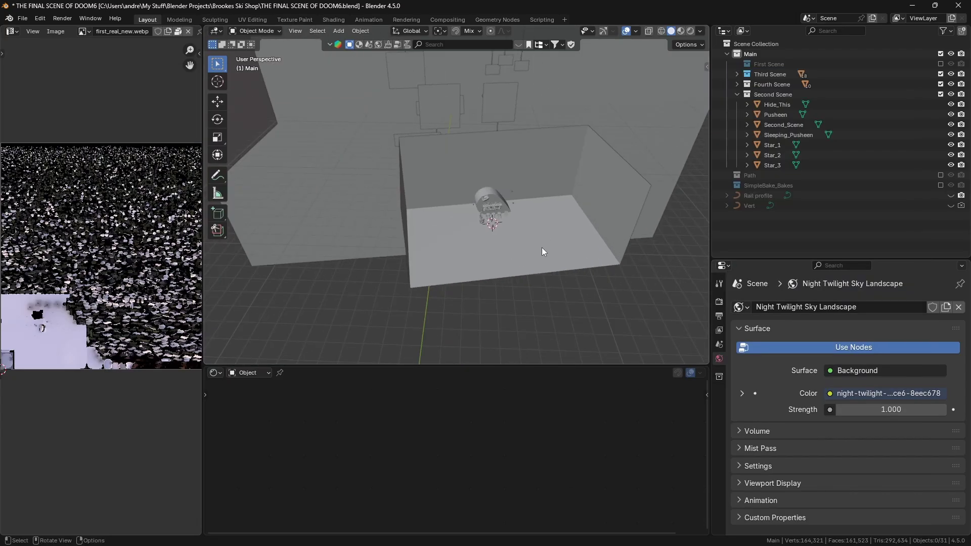
pyautogui.moveTo(538, 253); pyautogui.dragTo(529, 251, button='middle')
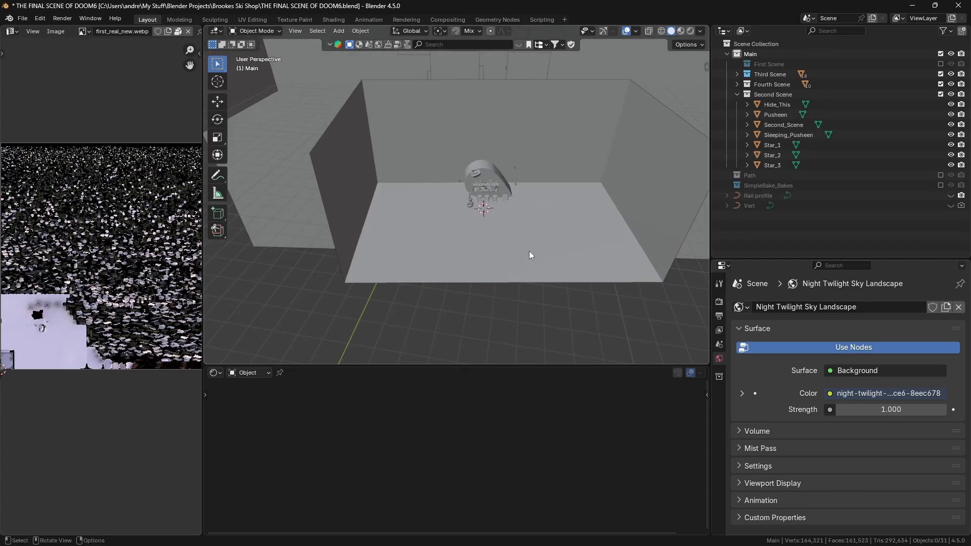
pyautogui.click(941, 94)
pyautogui.click(941, 94)
pyautogui.scroll(2, 505, 236)
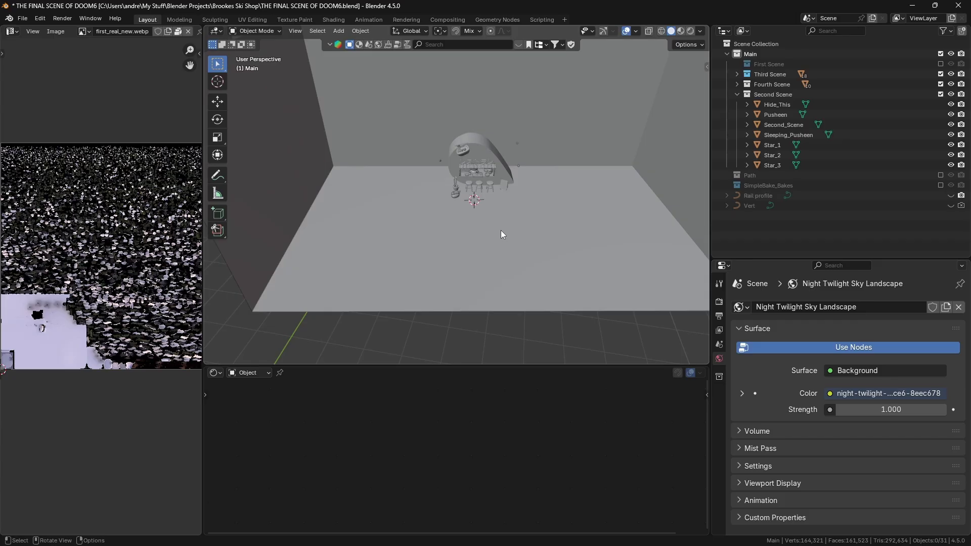
pyautogui.scroll(-4, 502, 231)
pyautogui.moveTo(502, 232); pyautogui.dragTo(518, 234, button='middle')
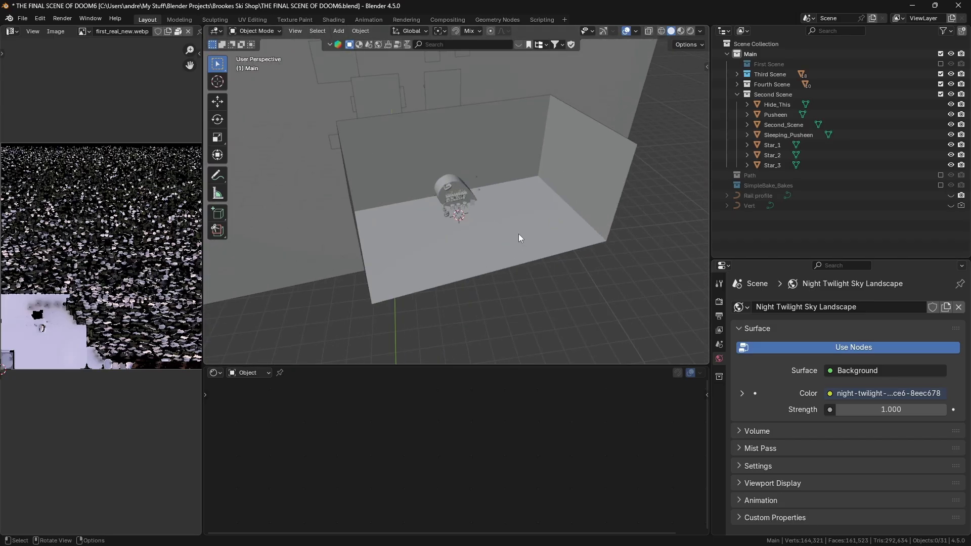
pyautogui.moveTo(451, 269); pyautogui.dragTo(447, 273, button='middle')
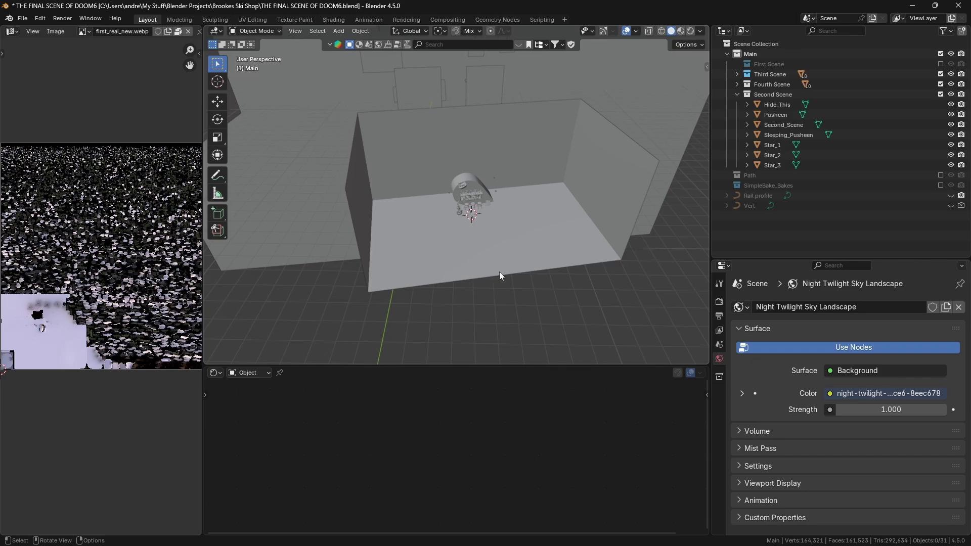
# Switch to the article and highlight the "conditional rendering" heading text of section 2.3, looking over the Blender setup image
pyautogui.hotkey('alt', 'Tab')
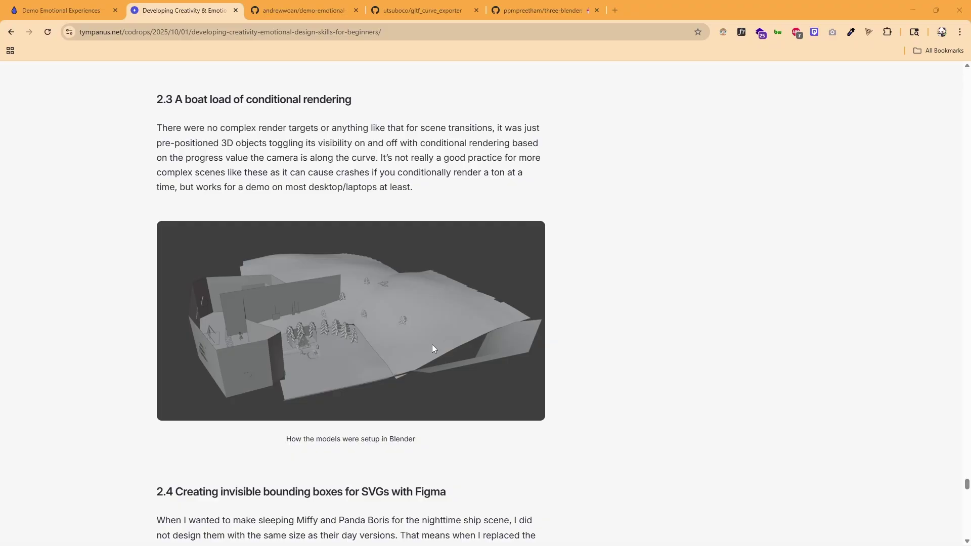
pyautogui.scroll(-2, 433, 349)
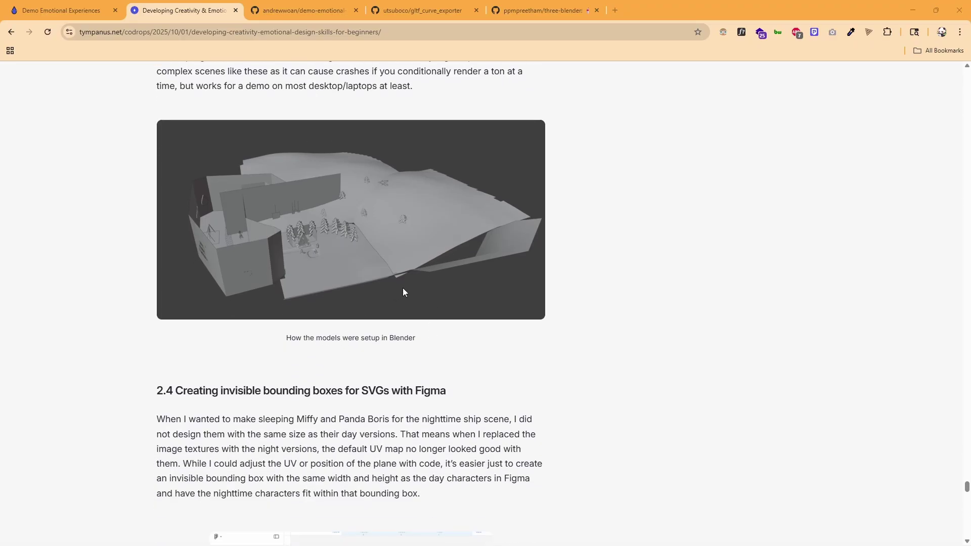
pyautogui.scroll(2, 402, 299)
pyautogui.moveTo(240, 102); pyautogui.dragTo(354, 104)
pyautogui.scroll(-2, 353, 288)
# Switch to Blender and select the Door object on the front of the drop-shaped house
pyautogui.hotkey('alt', 'Tab')
pyautogui.scroll(5, 384, 321)
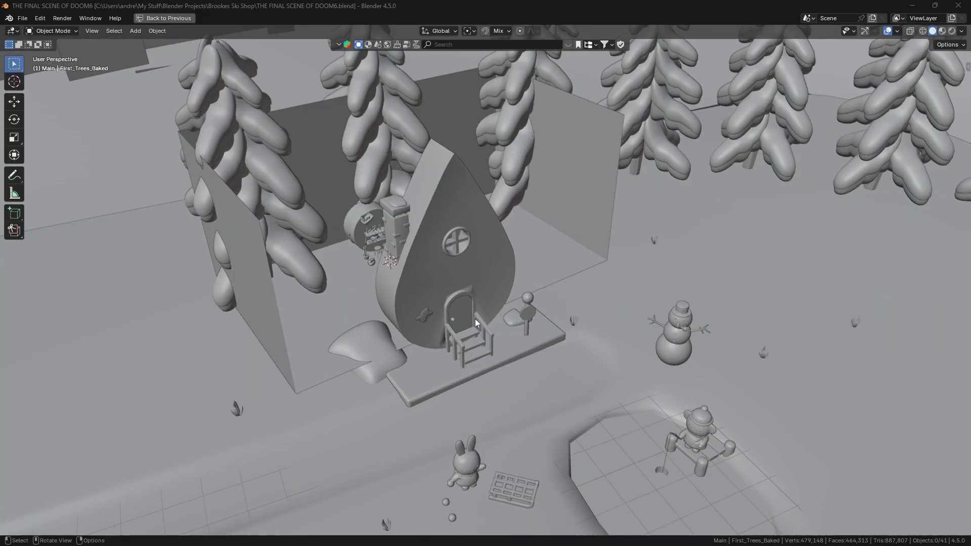
pyautogui.click(446, 303)
pyautogui.scroll(3, 424, 306)
# Try moving the Door out of its frame along the ground plane by about -3.25 m in X and -1.37 m in Y, and undo it
pyautogui.press('g')
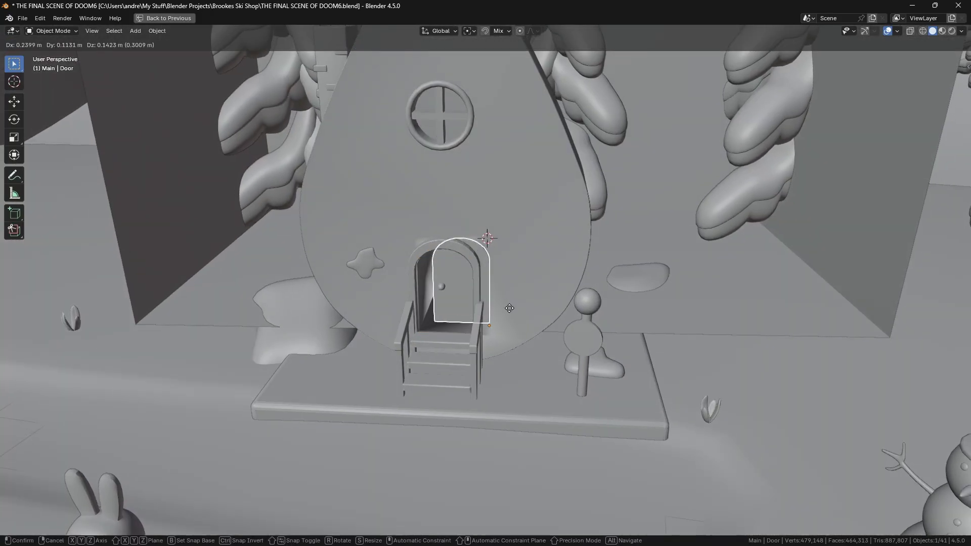
pyautogui.press('Escape')
pyautogui.press('g')
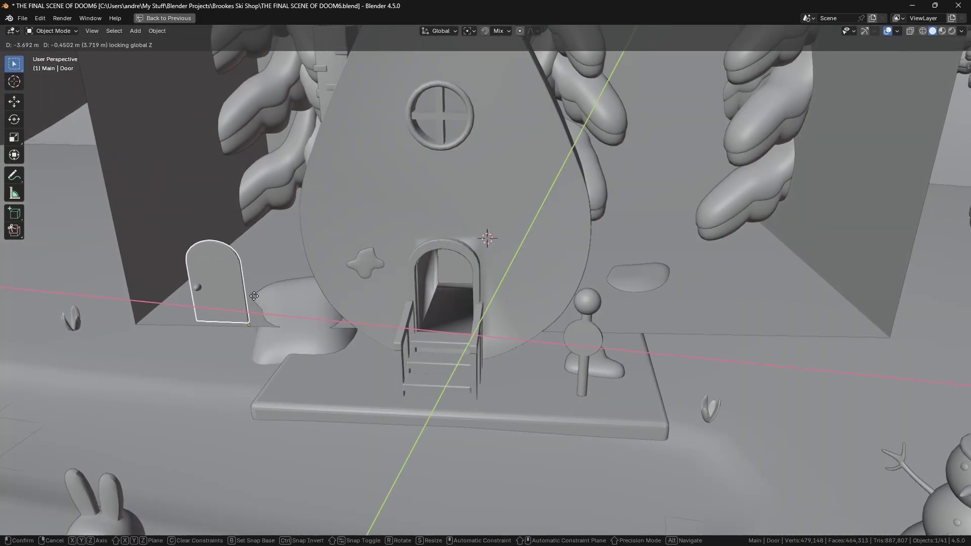
pyautogui.click(248, 325)
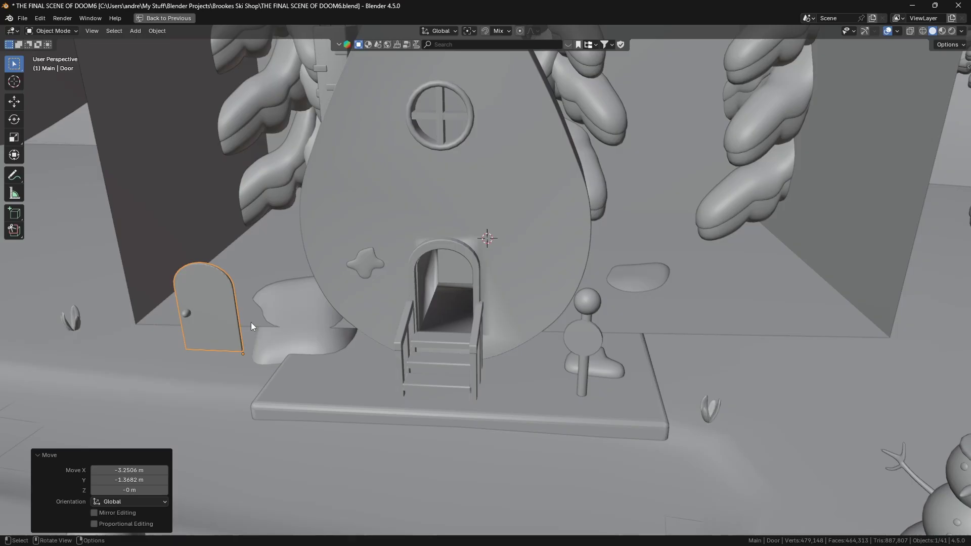
pyautogui.hotkey('ctrl', 'z')
pyautogui.scroll(3, 466, 301)
pyautogui.press('r')
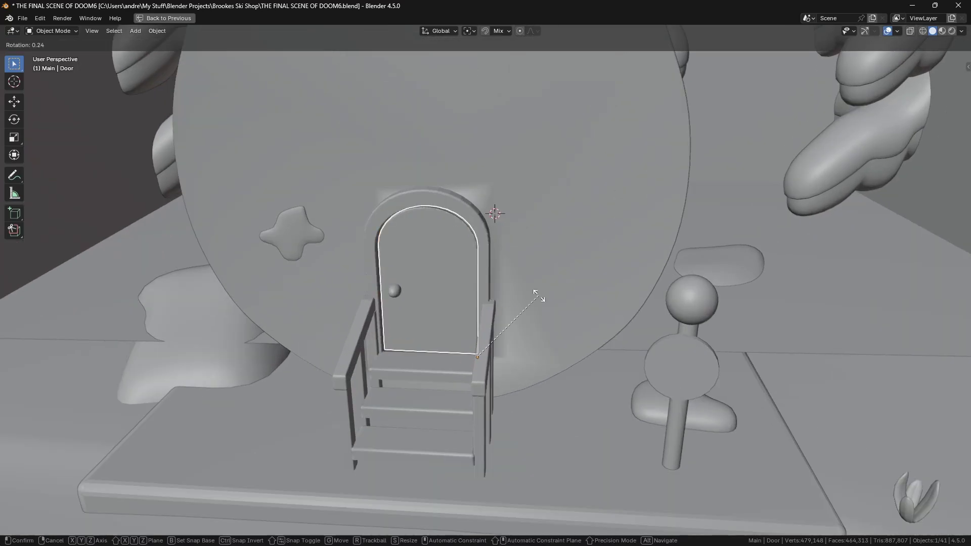
pyautogui.press('z')
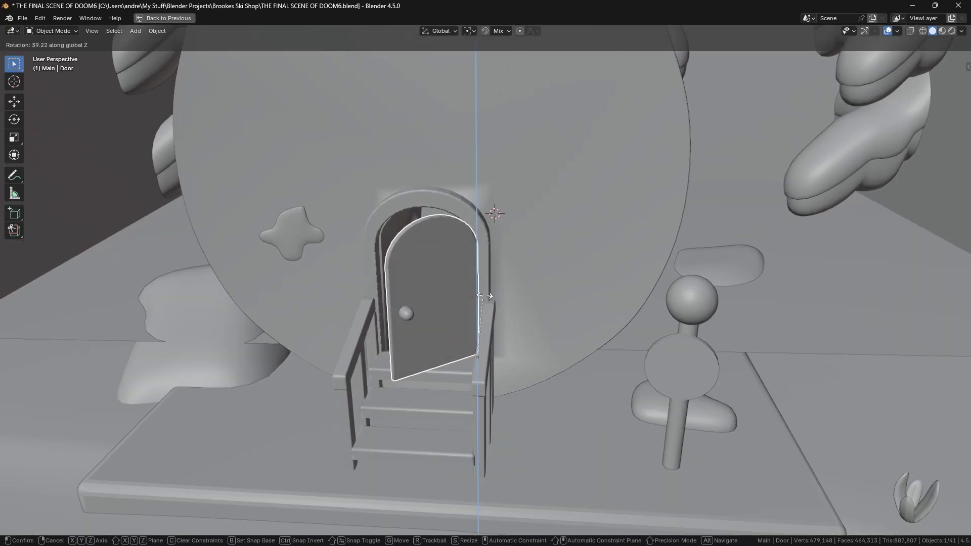
pyautogui.rightClick(473, 281)
# Try swinging the Door open by rotating it 42.2° about the global Z axis, and undo it
pyautogui.moveTo(475, 281); pyautogui.dragTo(375, 295, button='middle')
pyautogui.press('r')
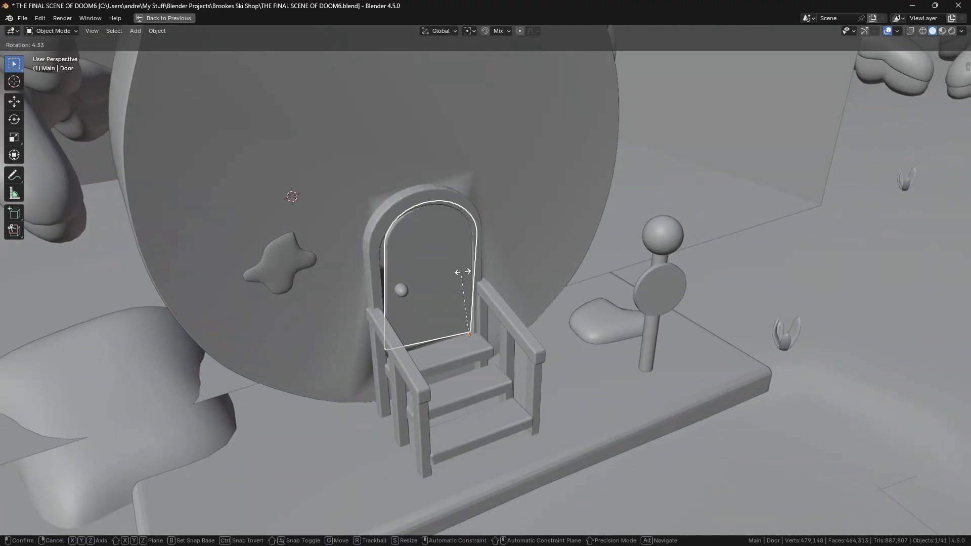
pyautogui.press('z')
pyautogui.click(436, 242)
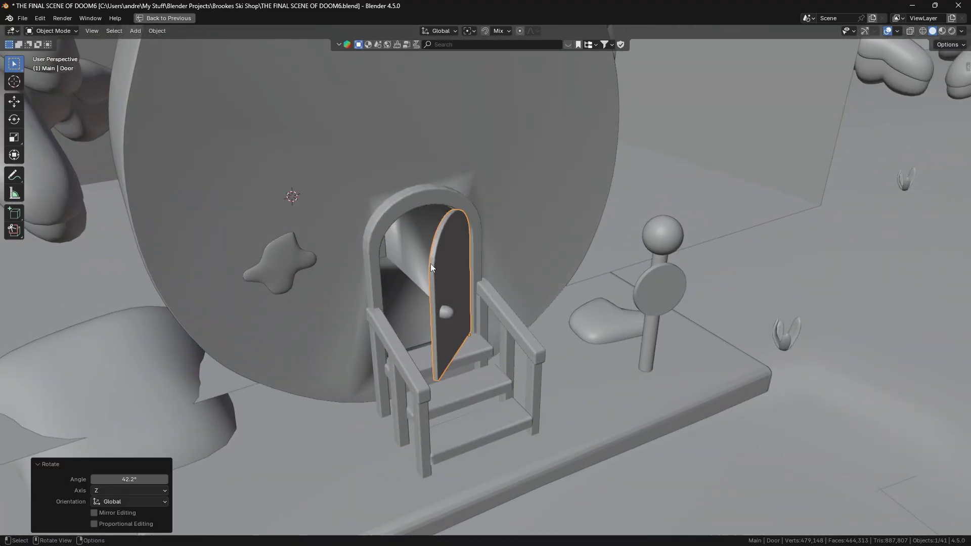
pyautogui.scroll(-8, 432, 265)
pyautogui.hotkey('ctrl', 'z')
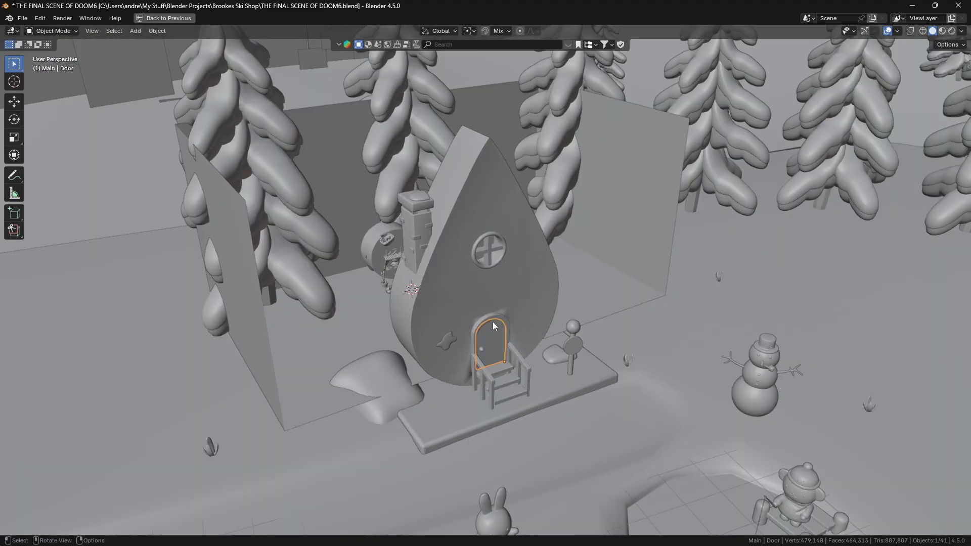
# Hide the object blocking the paper scene and select the star-shaped Hidden_Door in the paper wall
pyautogui.moveTo(493, 322); pyautogui.dragTo(395, 291, button='middle')
pyautogui.scroll(6, 394, 291)
pyautogui.moveTo(386, 238); pyautogui.dragTo(340, 324, button='middle')
pyautogui.click(329, 311)
pyautogui.press('h')
pyautogui.scroll(10, 342, 325)
pyautogui.click(530, 321)
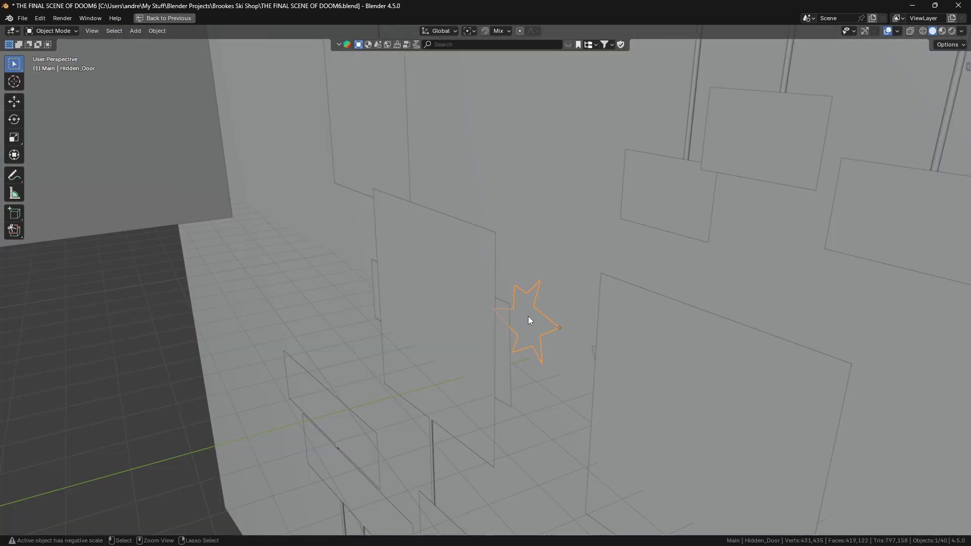
# Try swinging the star-shaped Hidden_Door out of the paper wall by rotating it about the global Z axis
pyautogui.moveTo(530, 321); pyautogui.dragTo(548, 334, button='middle')
pyautogui.click(541, 315)
pyautogui.press('r')
pyautogui.press('z')
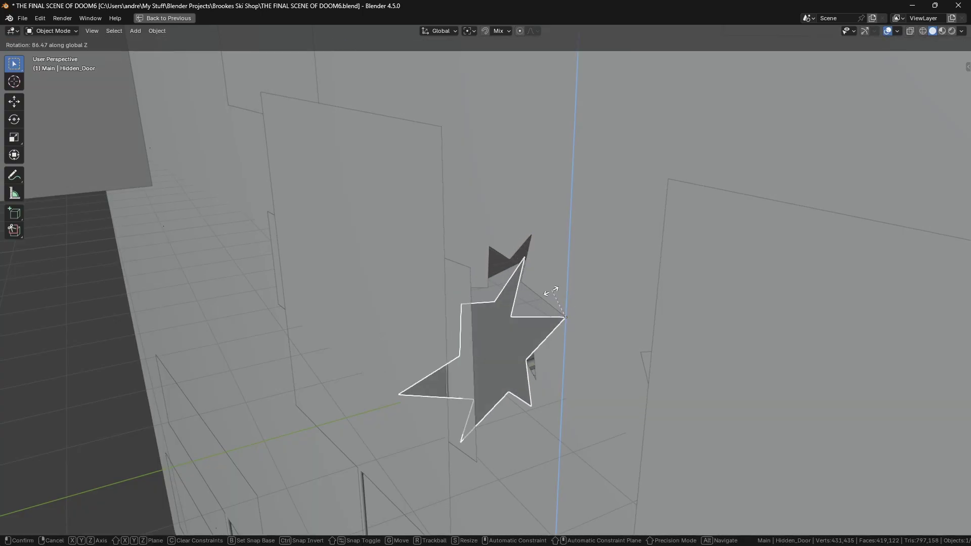
pyautogui.click(551, 294)
# Inspect the First_Paper_Baked mesh around the star-shaped cutout in Edit Mode, and return to Object Mode for a closer look
pyautogui.click(577, 285)
pyautogui.press('Tab')
pyautogui.moveTo(578, 286); pyautogui.dragTo(587, 307, button='middle')
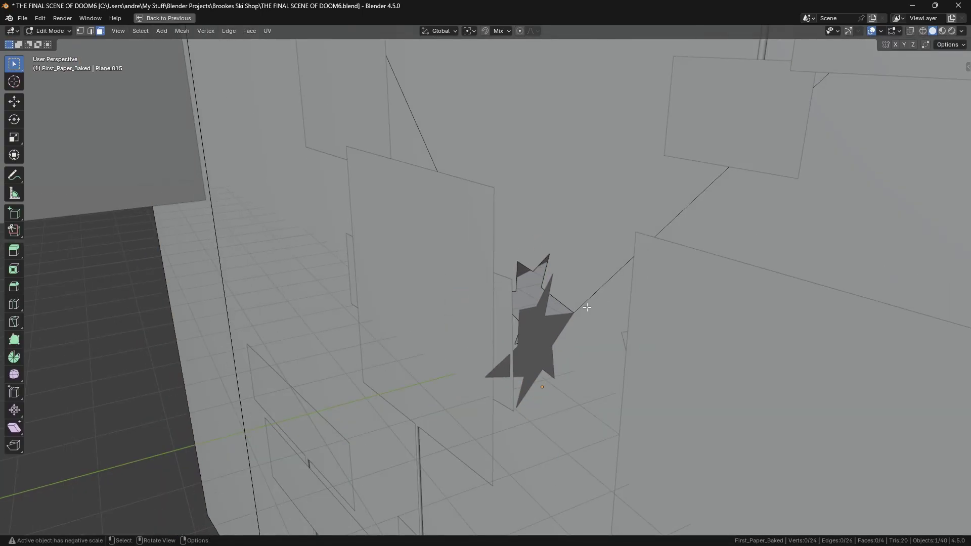
pyautogui.hotkey('ctrl', 'Tab')
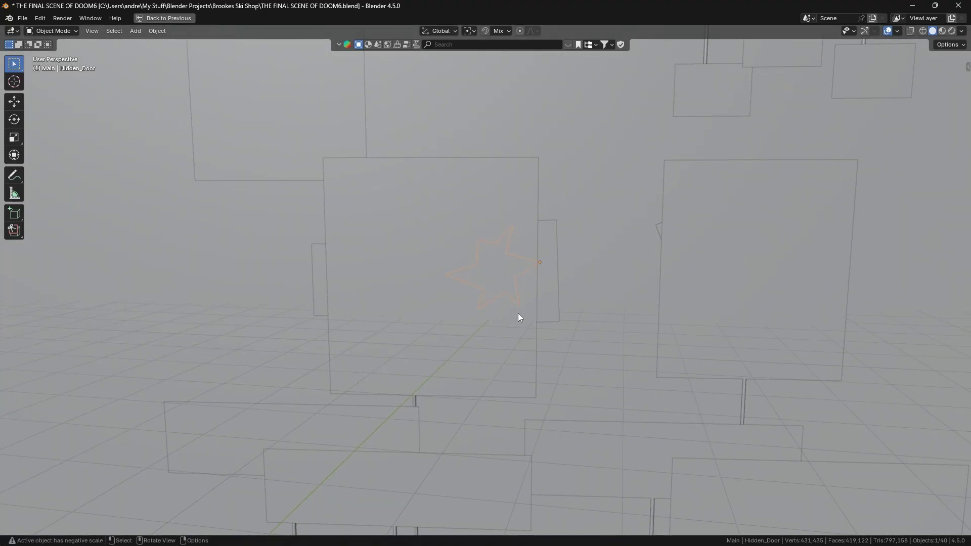
pyautogui.scroll(5, 521, 314)
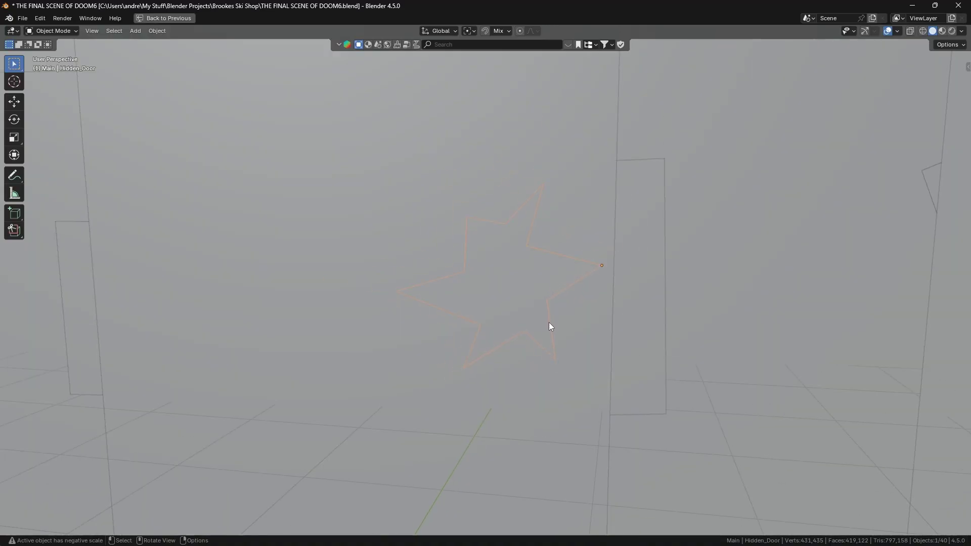
pyautogui.scroll(3, 551, 326)
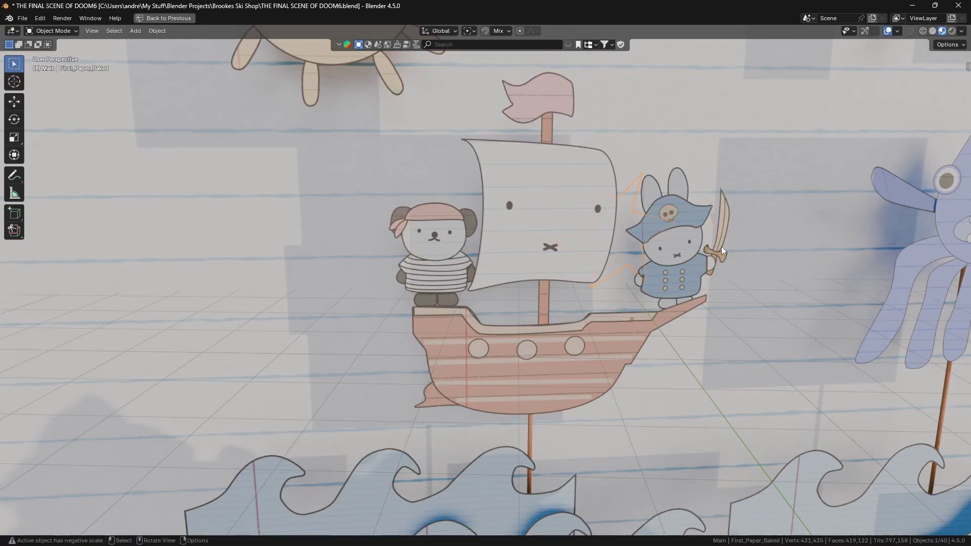
# Go to the restaurant scene and try moving the cat in front of the potted bamboo, cancelling the move
pyautogui.moveTo(722, 247); pyautogui.dragTo(587, 384, button='middle')
pyautogui.press('h')
pyautogui.hotkey('alt', 'h')
pyautogui.scroll(8, 602, 432)
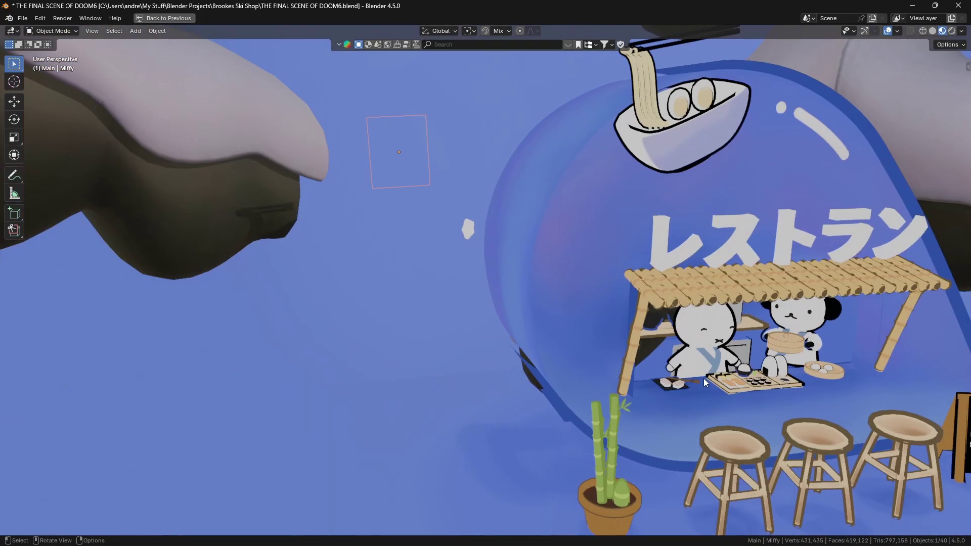
pyautogui.moveTo(705, 383); pyautogui.dragTo(663, 385, button='middle')
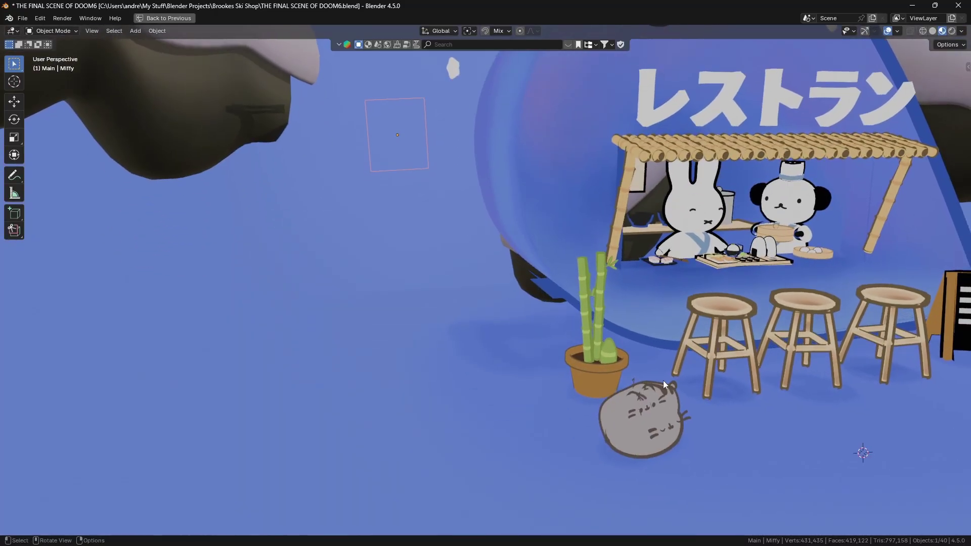
pyautogui.scroll(3, 655, 397)
pyautogui.click(663, 409)
pyautogui.press('g')
pyautogui.press('Escape')
# Move Sleeping_Pusheen slightly off the overlapping awake cat in front of the potted bamboo
pyautogui.click(679, 462)
pyautogui.press('g')
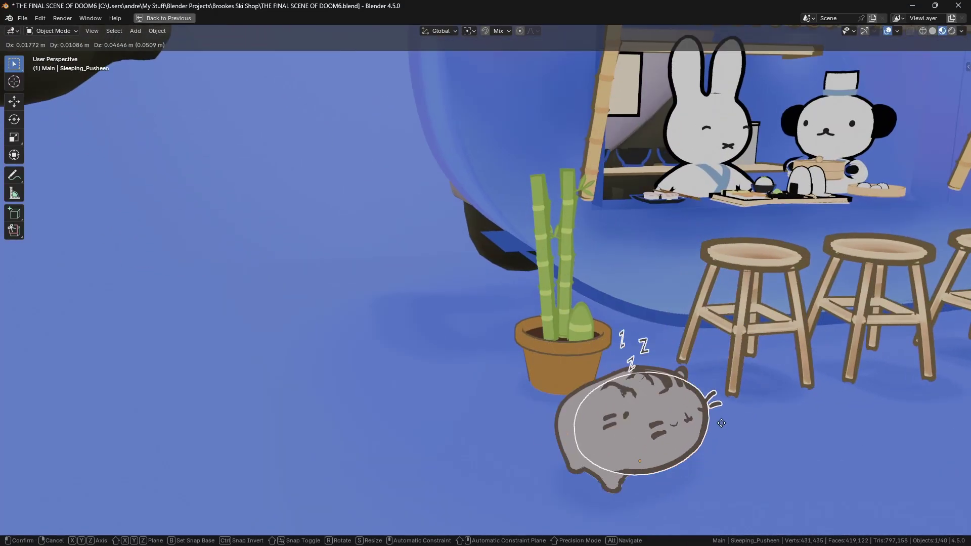
pyautogui.click(705, 410)
pyautogui.scroll(-5, 707, 412)
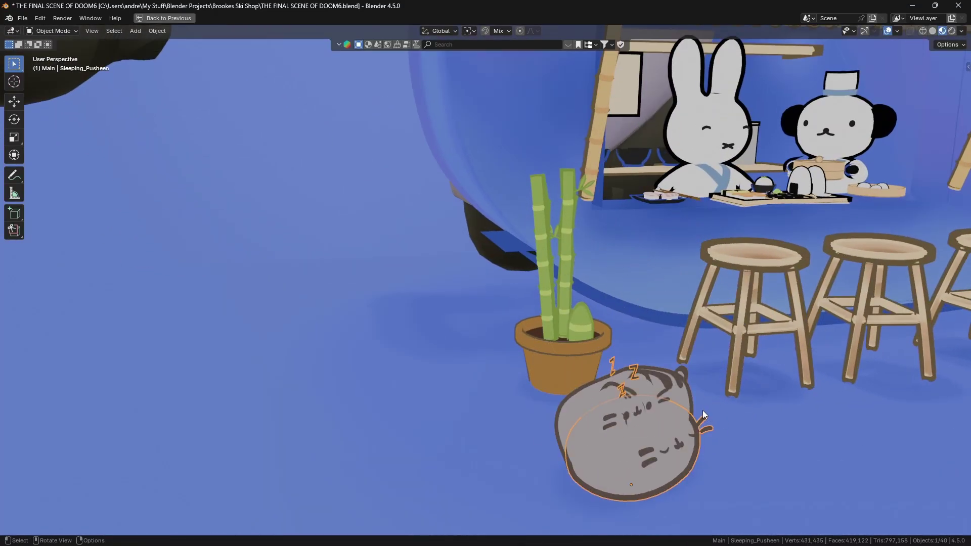
# Select the Ship in the paper scene and look closely at the pirate characters on its deck
pyautogui.keyDown('shift'); pyautogui.moveTo(703, 411); pyautogui.dragTo(527, 332, button='middle'); pyautogui.keyUp('shift')
pyautogui.click(521, 326)
pyautogui.scroll(8, 518, 321)
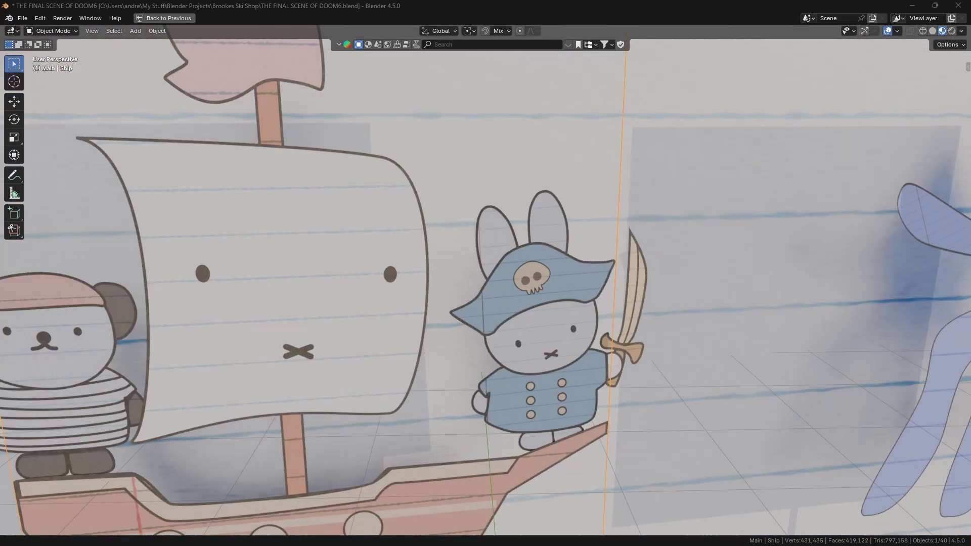
# Switch to the Codrops Scene file in Figma and select the Sleeping Boris group to compare it with the awake pirate version
pyautogui.moveTo(970, 76); pyautogui.dragTo(725, 69)
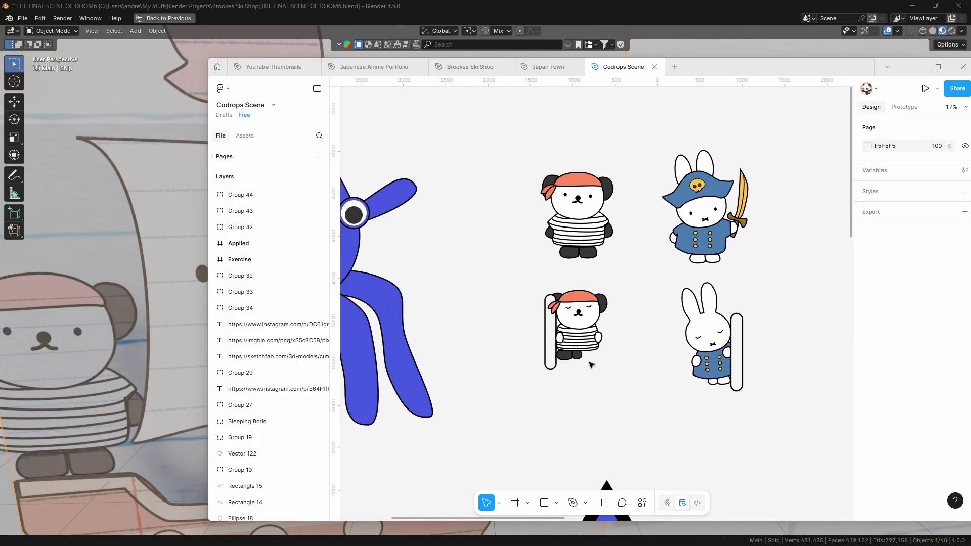
pyautogui.keyDown('ctrl'); pyautogui.scroll(3, 604, 364); pyautogui.keyUp('ctrl')
pyautogui.keyDown('ctrl'); pyautogui.click(592, 336); pyautogui.keyUp('ctrl')
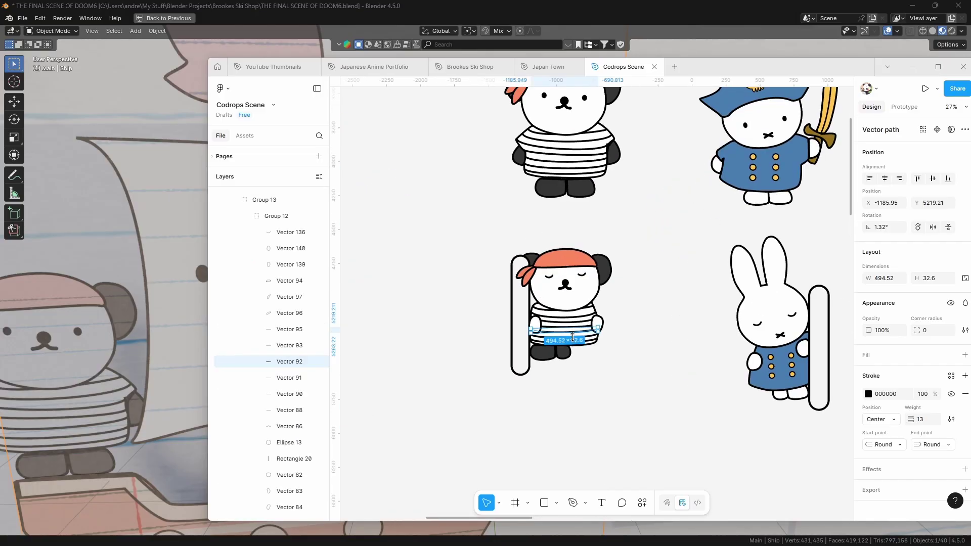
pyautogui.click(620, 384)
pyautogui.click(552, 363)
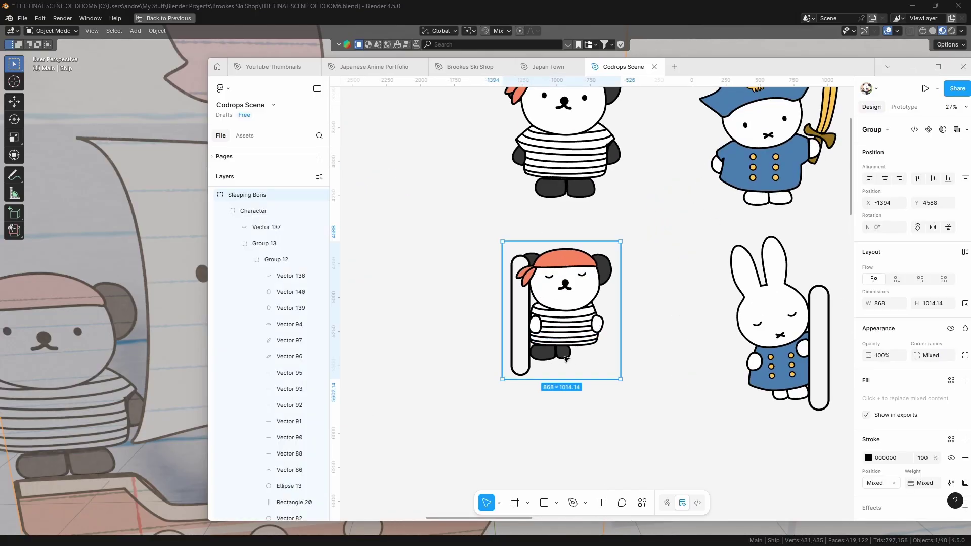
pyautogui.click(267, 215)
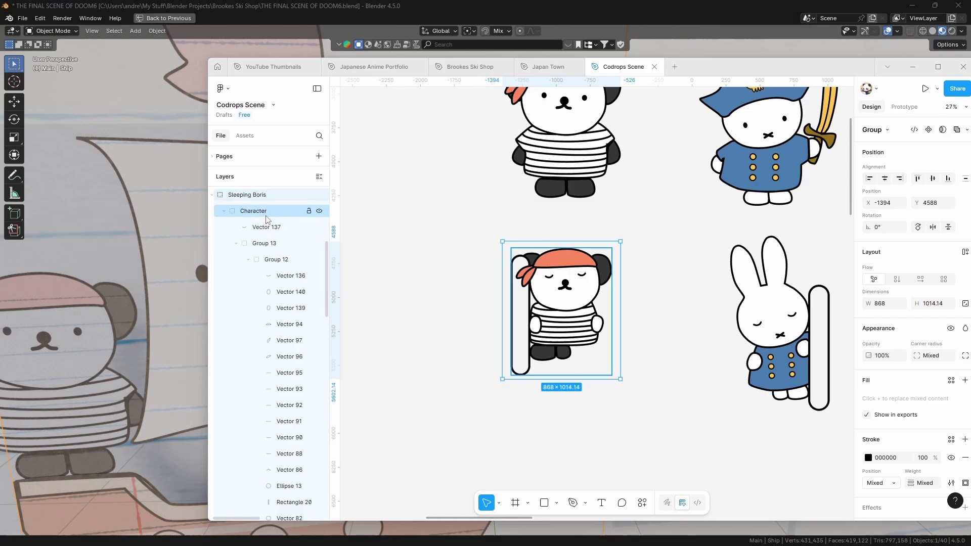
pyautogui.scroll(2, 582, 228)
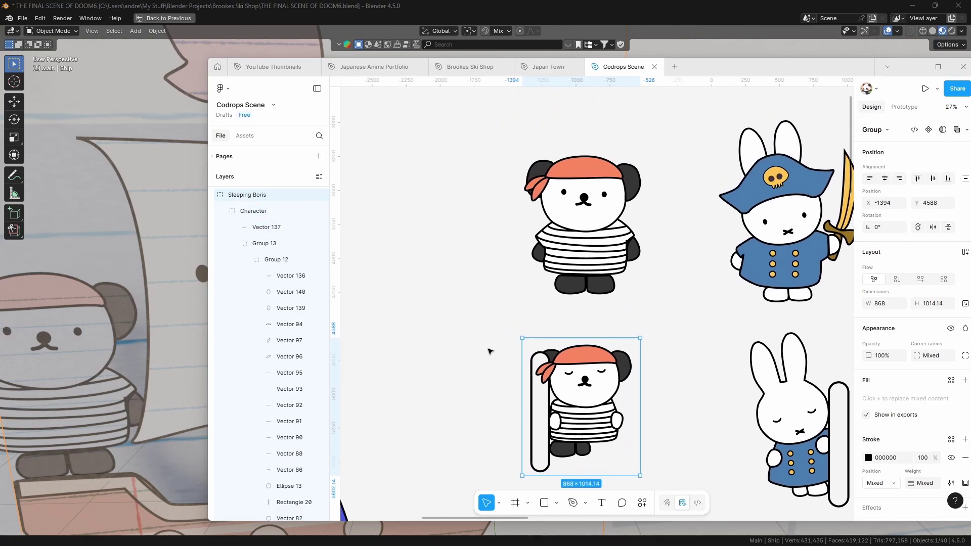
pyautogui.click(613, 221)
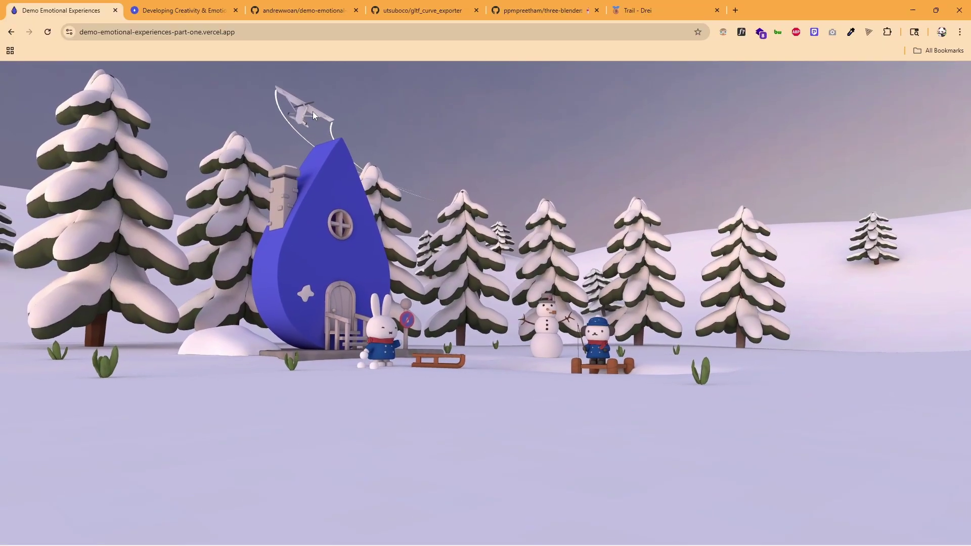
# View the Drei Trail documentation in the browser and return to the Demo Emotional Experiences page
pyautogui.click(636, 13)
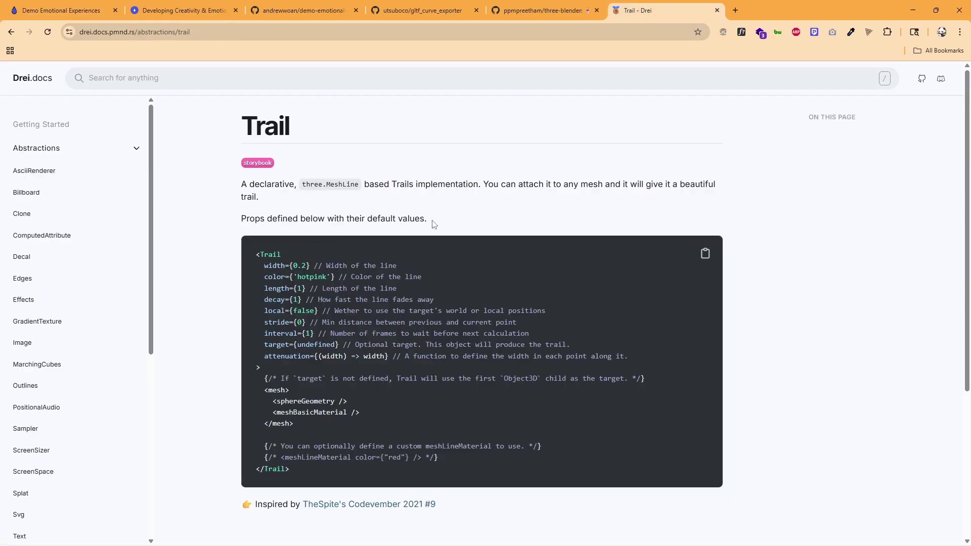
pyautogui.hotkey('ctrl', '1')
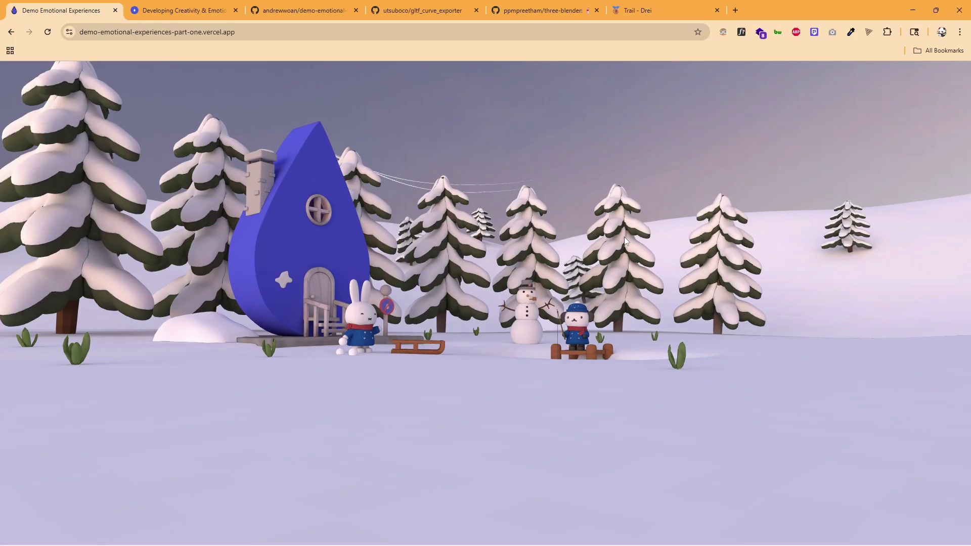